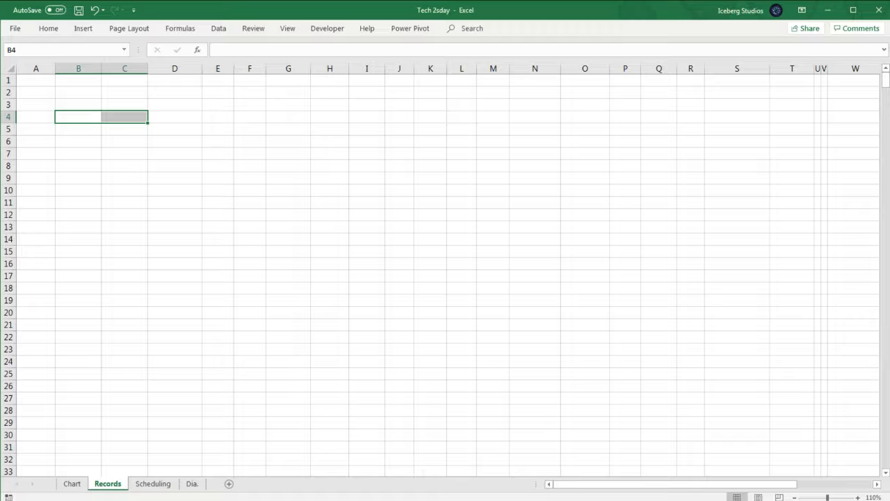
- Paste the copied records data into the Records sheet starting at cell B10
{"action": "left_click", "coordinate": [151, 500]}
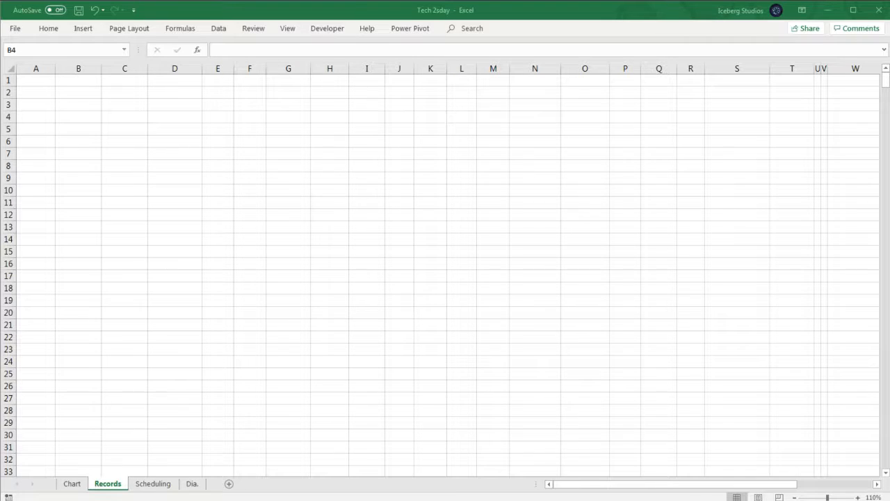
{"action": "key", "text": "ctrl+c"}
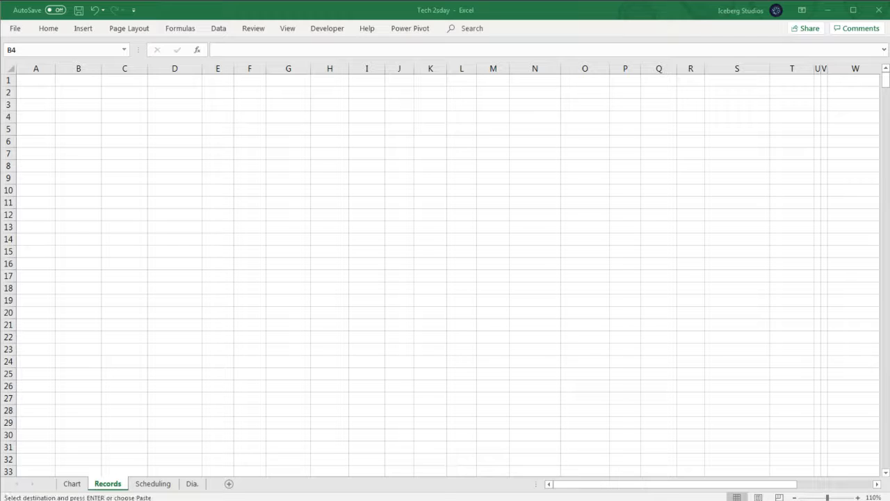
{"action": "left_click", "coordinate": [67, 192]}
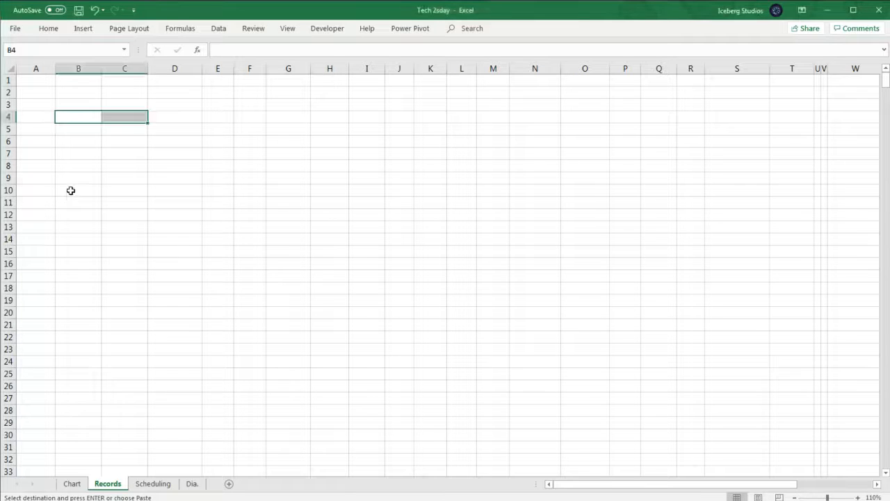
{"action": "right_click", "coordinate": [72, 189]}
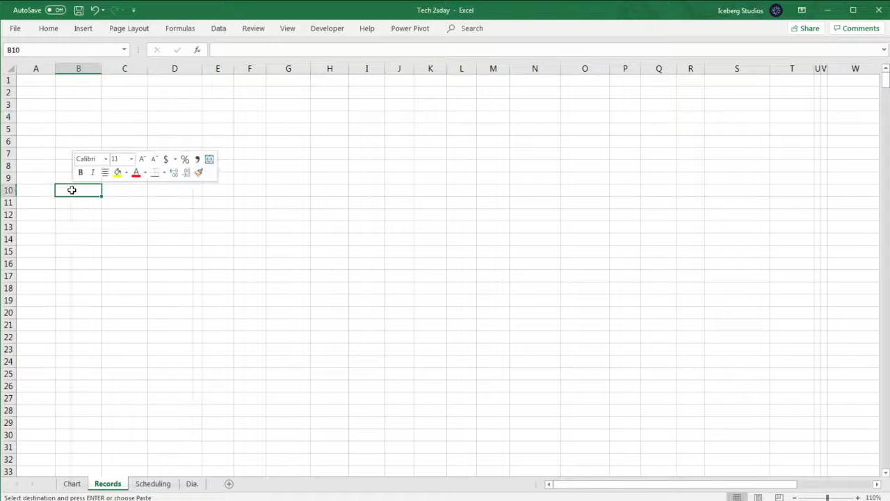
{"action": "left_click", "coordinate": [117, 248]}
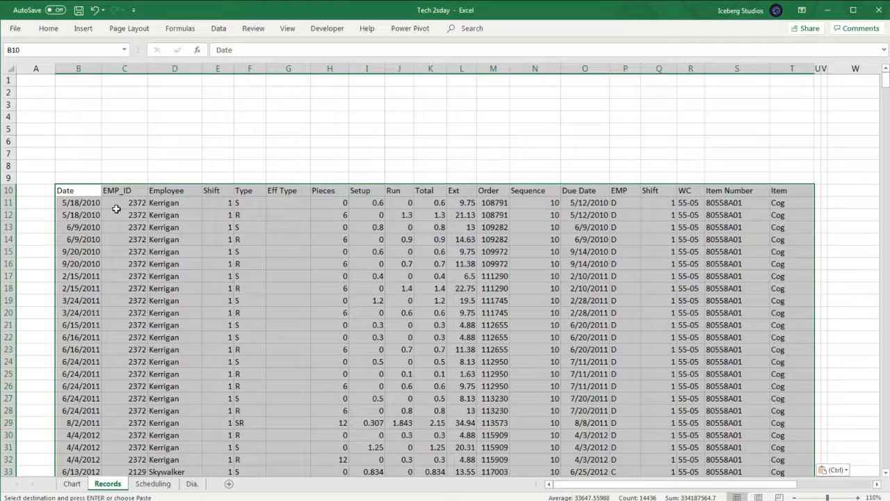
- Select the whole data range from B10 and convert it into a table with headers
{"action": "left_click_drag", "start_coordinate": [123, 215], "coordinate": [125, 239]}
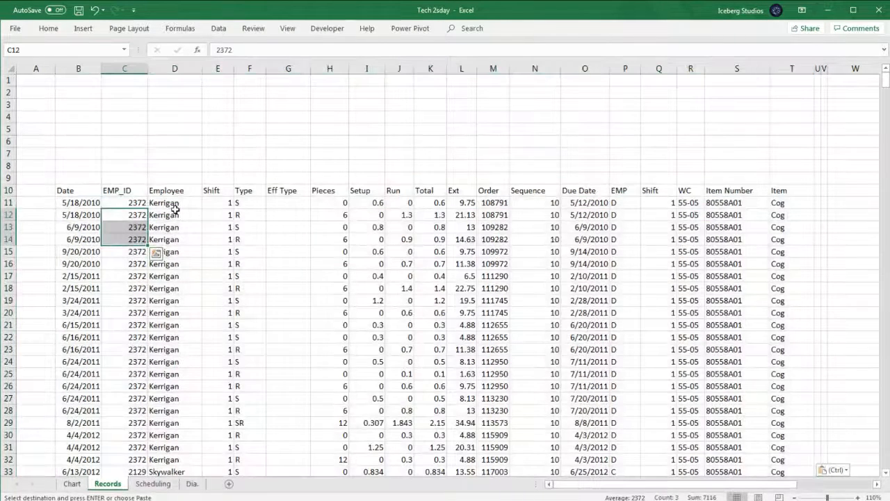
{"action": "left_click_drag", "start_coordinate": [177, 202], "coordinate": [180, 239]}
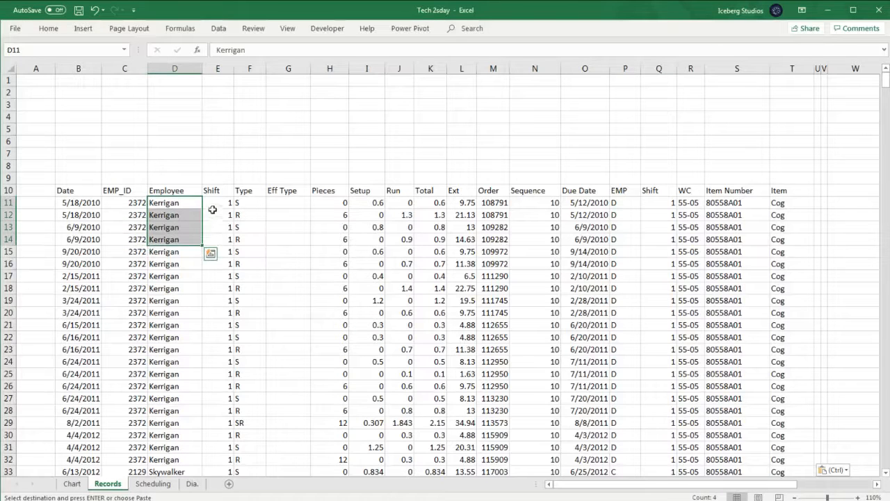
{"action": "left_click_drag", "start_coordinate": [219, 202], "coordinate": [219, 238]}
{"action": "left_click", "coordinate": [249, 203]}
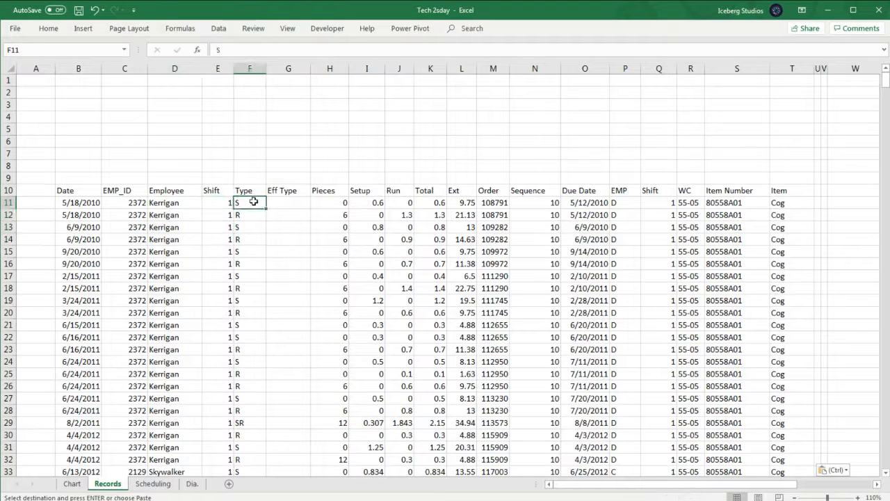
{"action": "left_click", "coordinate": [253, 188]}
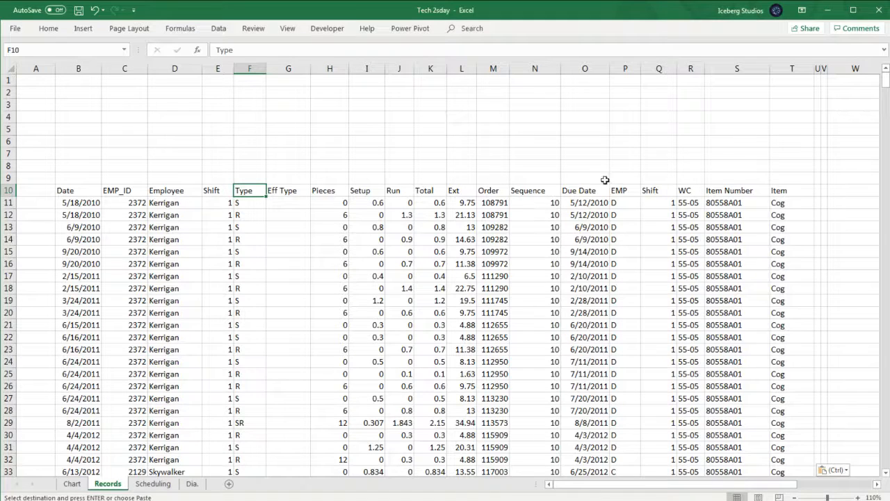
{"action": "left_click", "coordinate": [79, 186]}
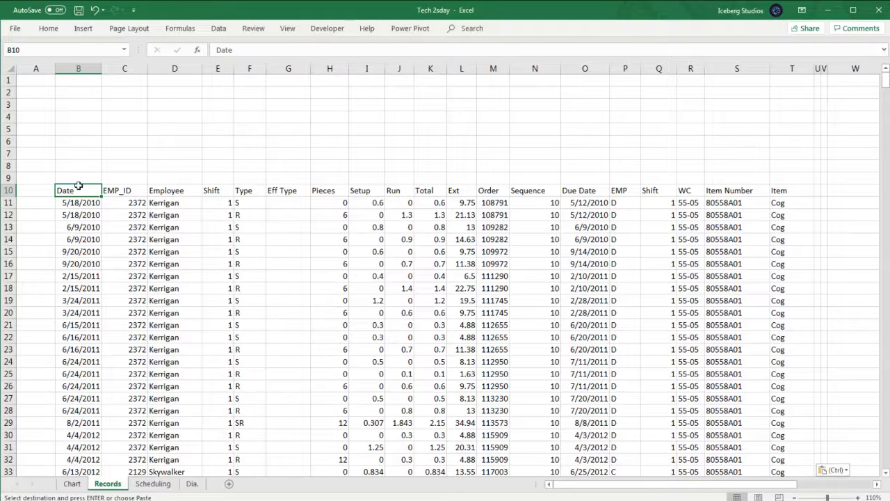
{"action": "key", "text": "ctrl+shift+Down"}
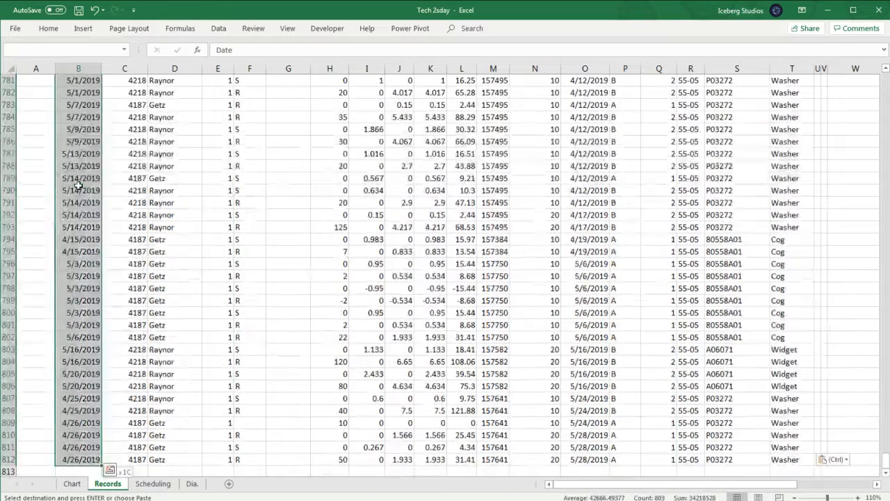
{"action": "key", "text": "ctrl+shift+Right"}
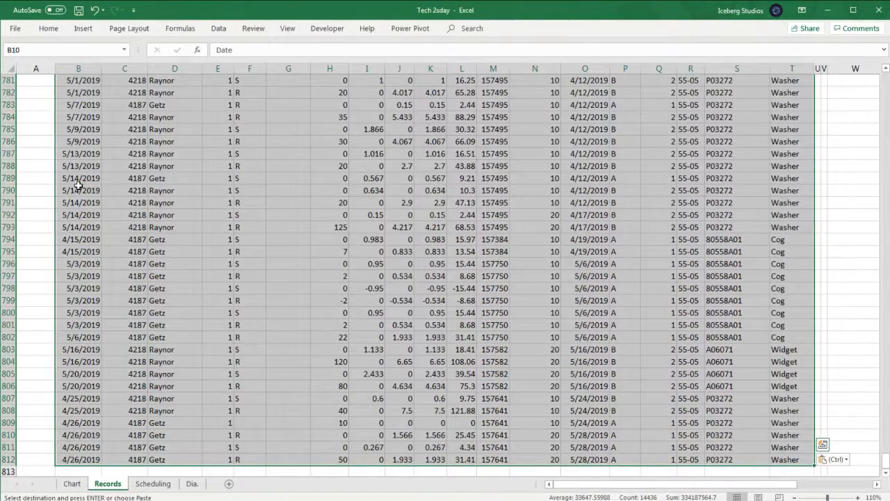
{"action": "left_click", "coordinate": [90, 30]}
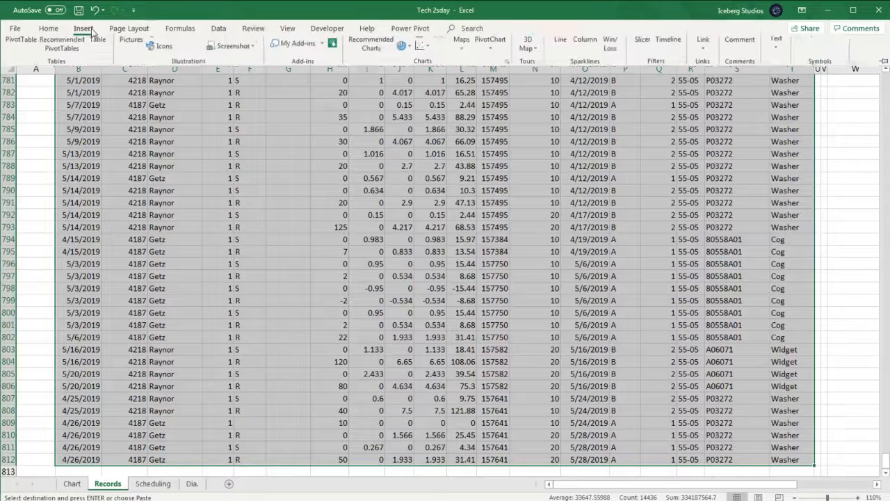
{"action": "left_click", "coordinate": [98, 57]}
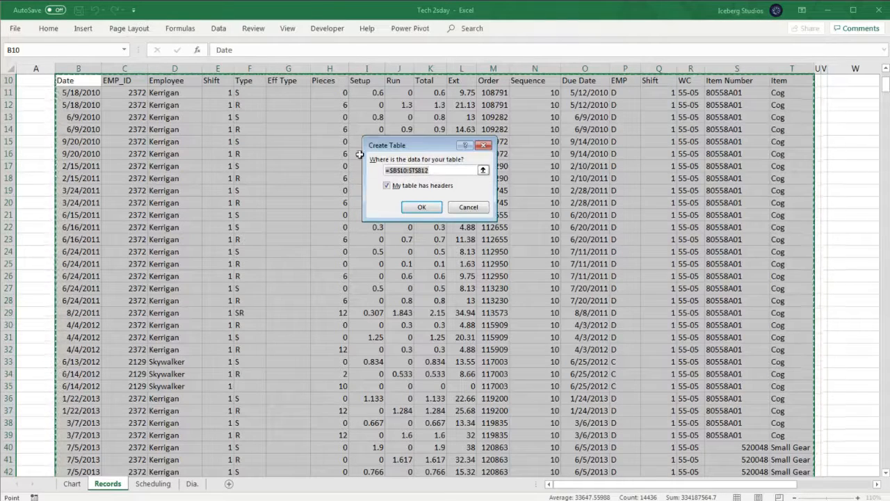
{"action": "left_click", "coordinate": [387, 186]}
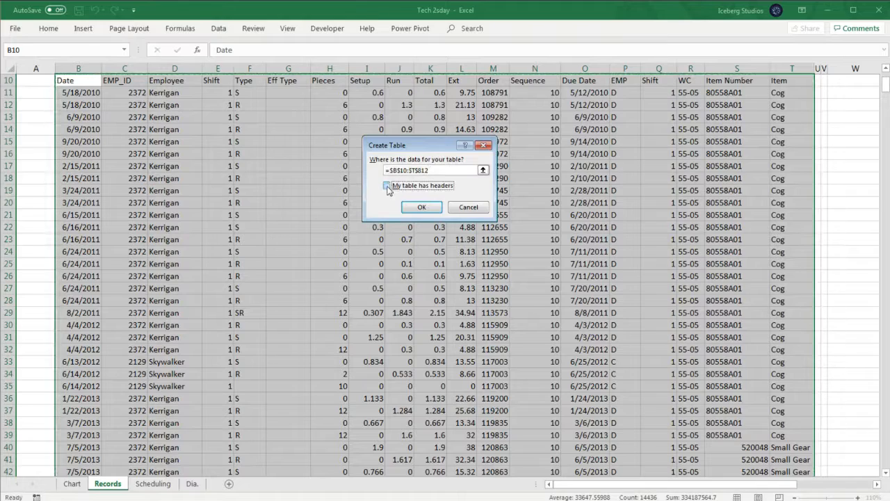
{"action": "left_click", "coordinate": [393, 188]}
{"action": "left_click", "coordinate": [428, 206]}
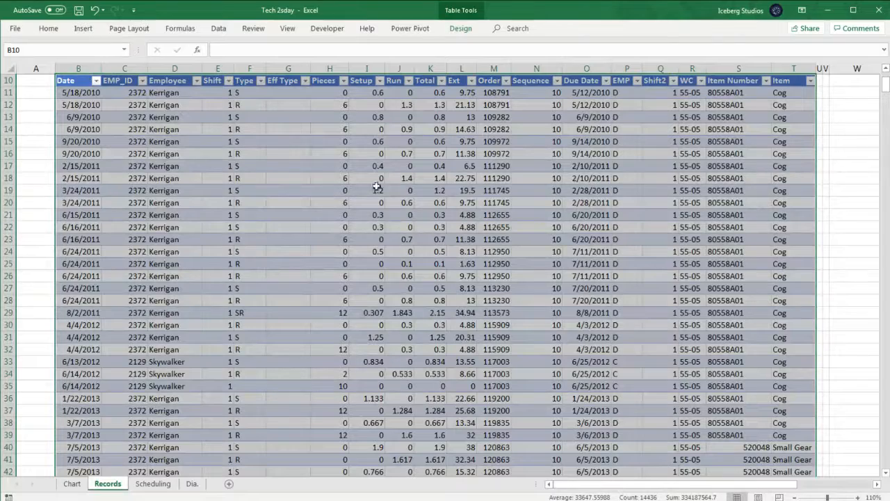
- Apply the green medium table style to the new table
{"action": "left_click", "coordinate": [460, 28]}
{"action": "left_click", "coordinate": [773, 67]}
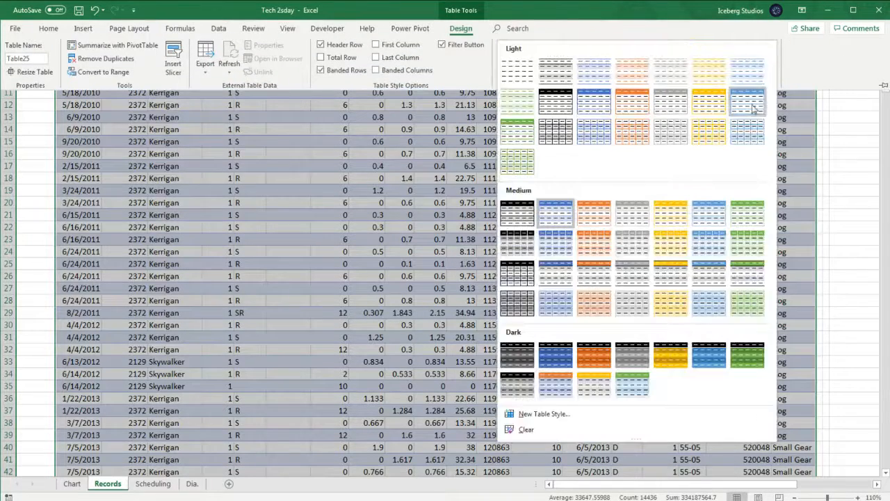
{"action": "left_click", "coordinate": [750, 239]}
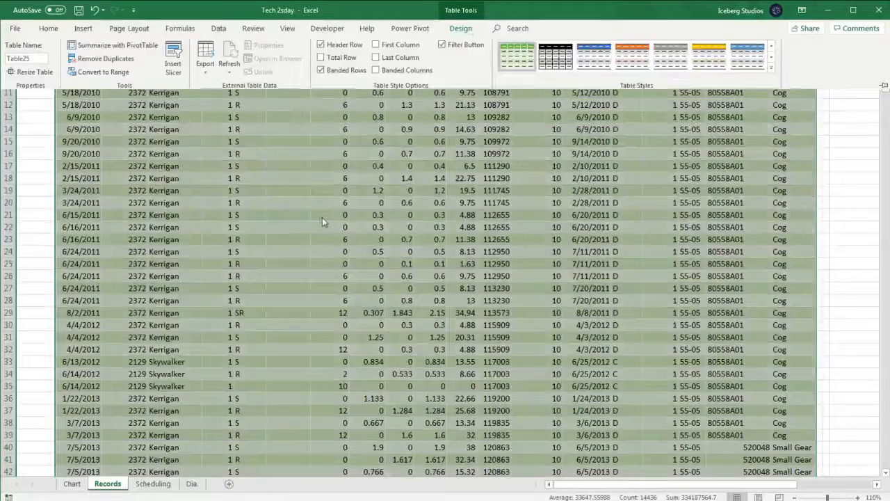
{"action": "scroll", "coordinate": [324, 221], "scroll_direction": "up", "scroll_amount": 3}
{"action": "left_click", "coordinate": [263, 114]}
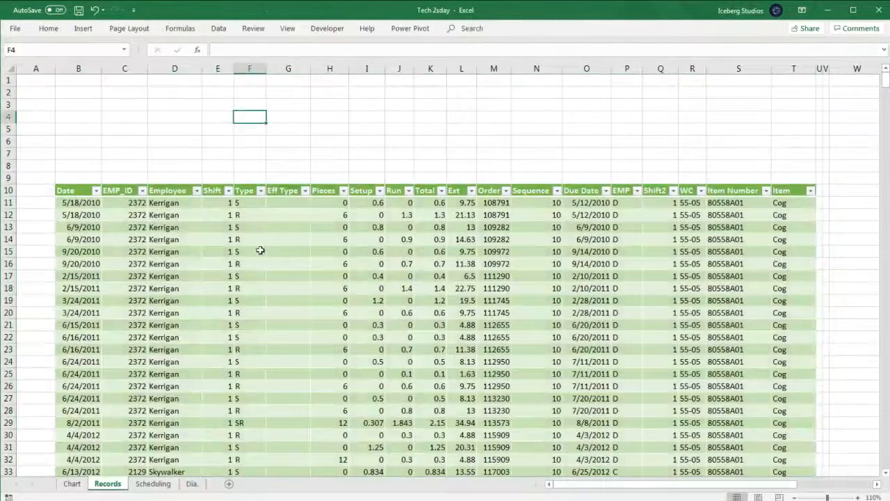
{"action": "left_click", "coordinate": [292, 258]}
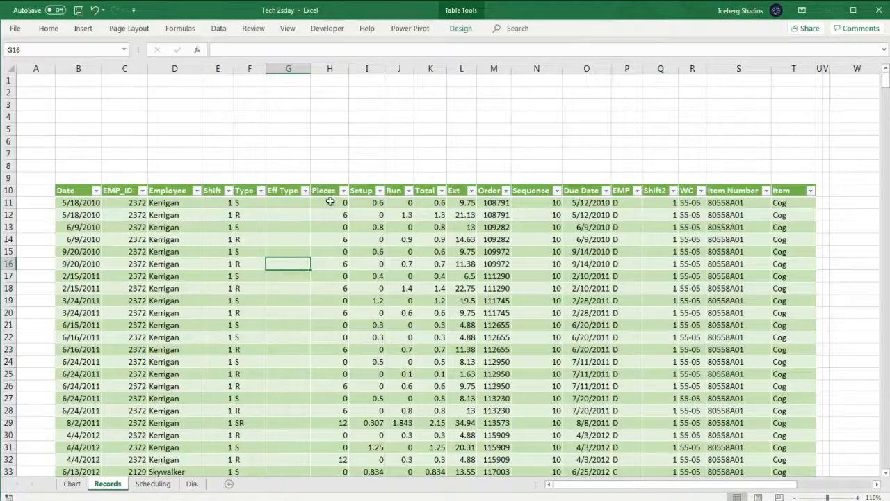
- Turn off the table's filter buttons in the table style options
{"action": "left_click", "coordinate": [463, 29]}
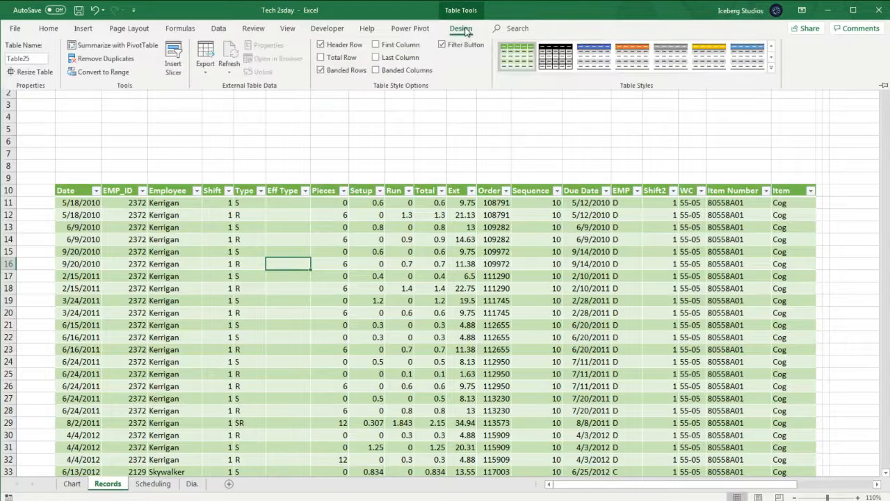
{"action": "mouse_move", "coordinate": [31, 58]}
{"action": "left_mouse_down"}
{"action": "mouse_move", "coordinate": [6, 59]}
{"action": "mouse_move", "coordinate": [45, 60]}
{"action": "left_mouse_up"}
{"action": "left_click", "coordinate": [31, 59]}
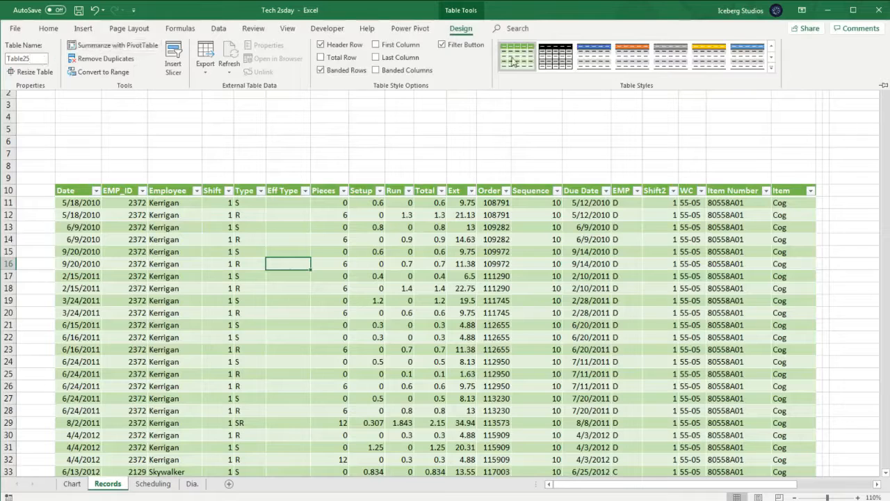
{"action": "left_click", "coordinate": [442, 45]}
{"action": "left_click", "coordinate": [359, 144]}
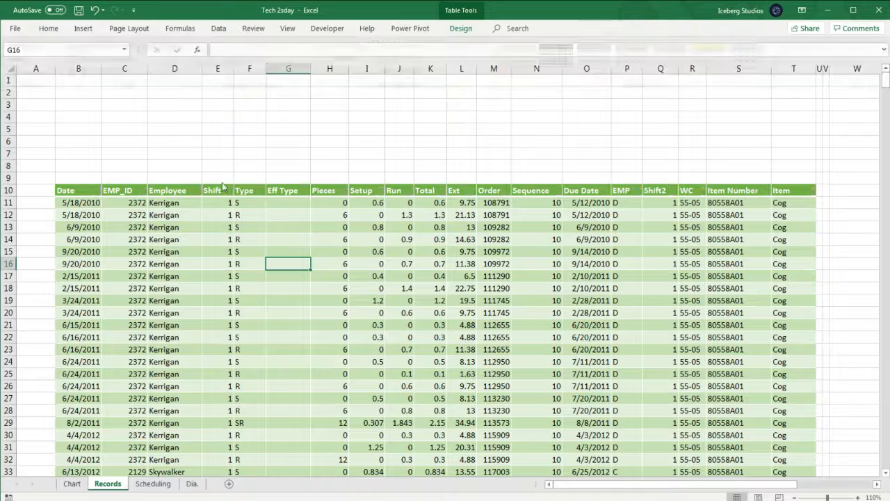
{"action": "left_click", "coordinate": [76, 213]}
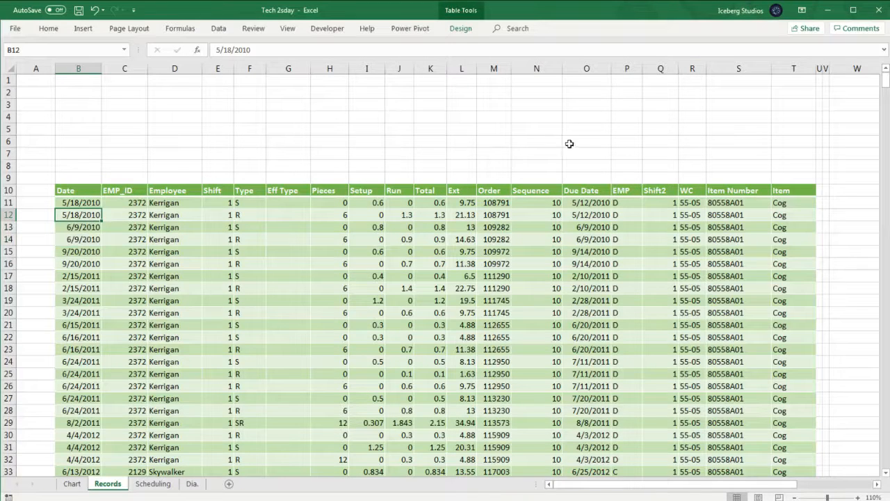
{"action": "left_click", "coordinate": [303, 239]}
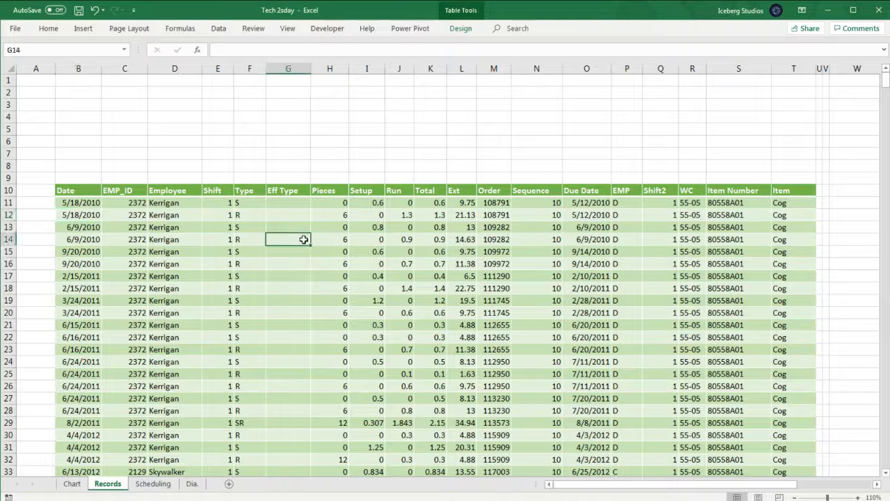
{"action": "left_click", "coordinate": [292, 317]}
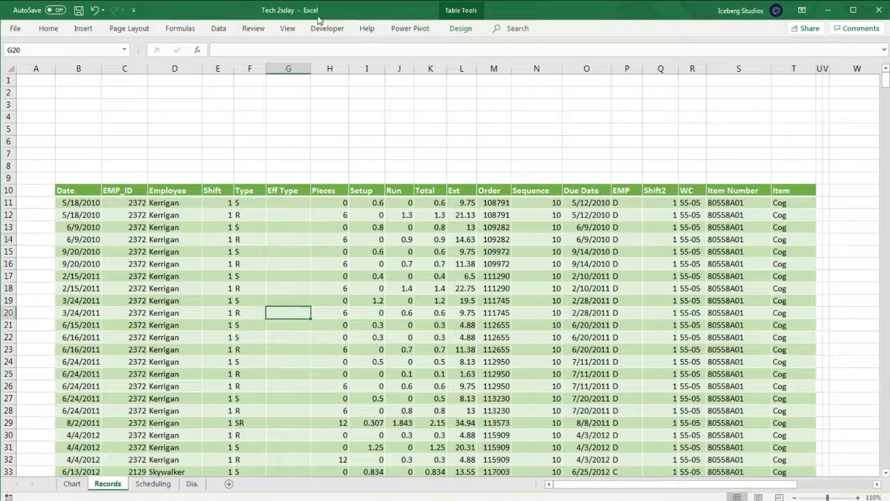
- Insert a PivotChart and PivotTable from the table, placed on the existing worksheet at cell W11
{"action": "left_click", "coordinate": [83, 29]}
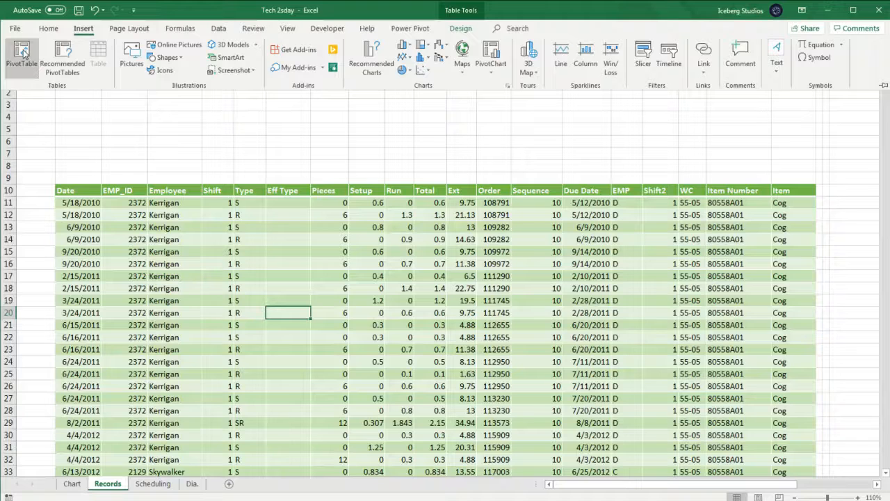
{"action": "left_click", "coordinate": [492, 75]}
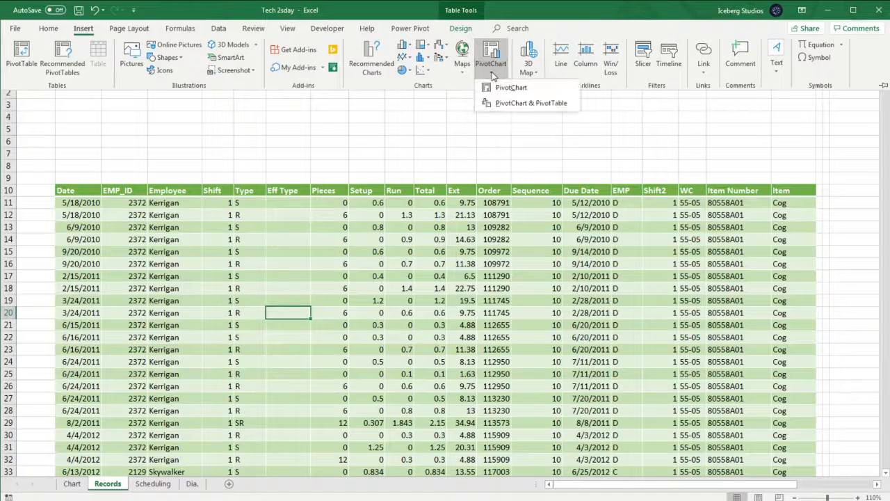
{"action": "left_click", "coordinate": [506, 104]}
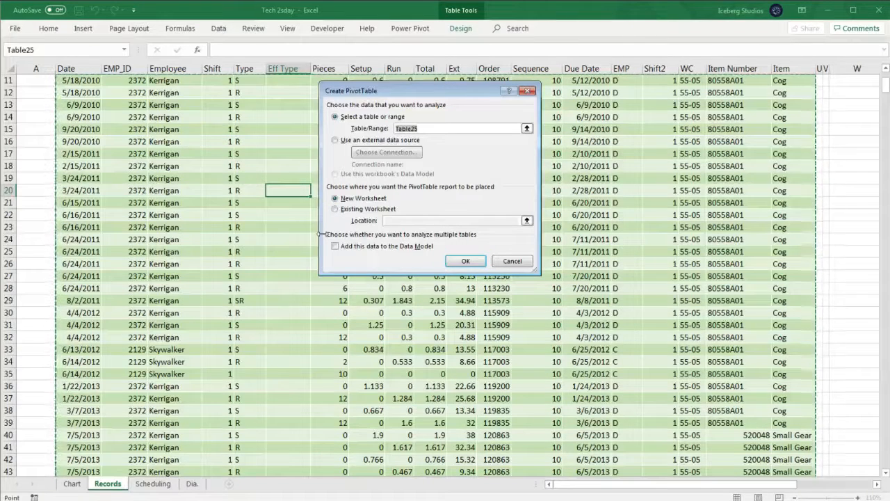
{"action": "left_click", "coordinate": [337, 210]}
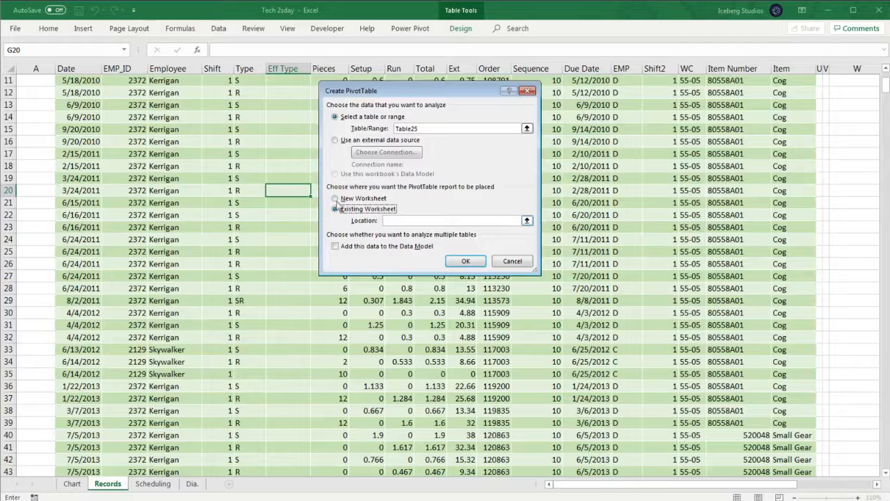
{"action": "left_click", "coordinate": [527, 221]}
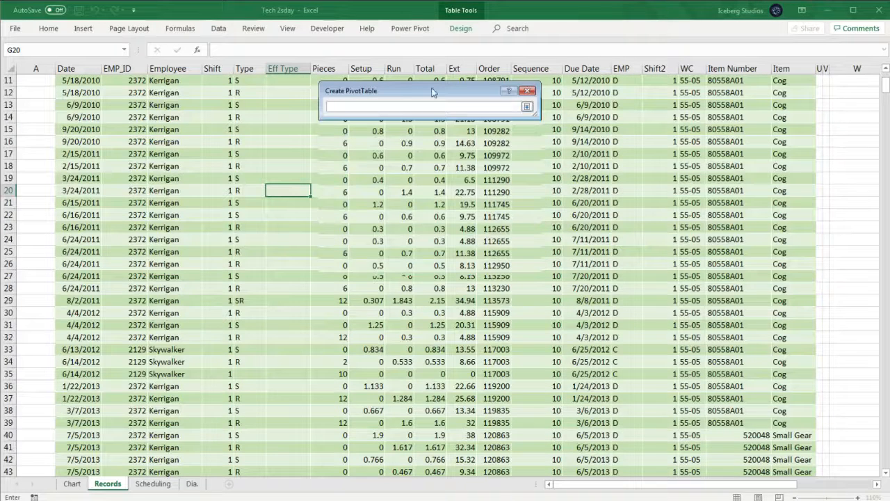
{"action": "left_click_drag", "start_coordinate": [435, 92], "coordinate": [428, 106]}
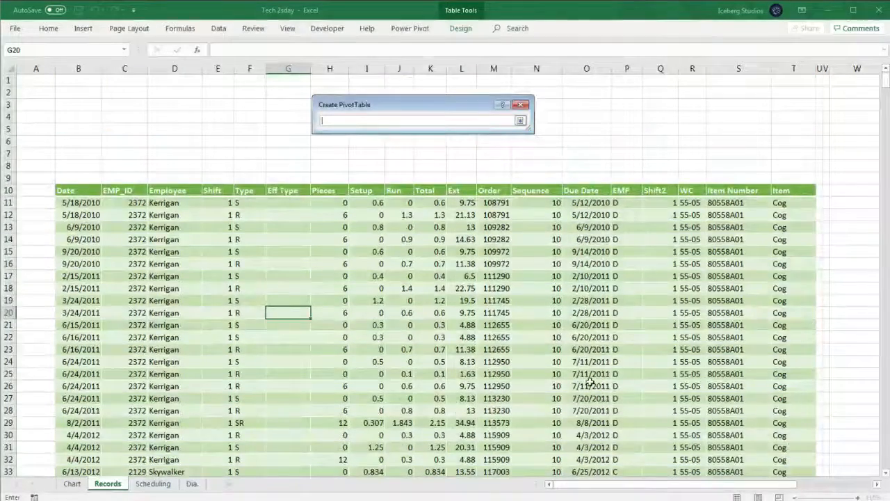
{"action": "left_click_drag", "start_coordinate": [650, 484], "coordinate": [705, 489]}
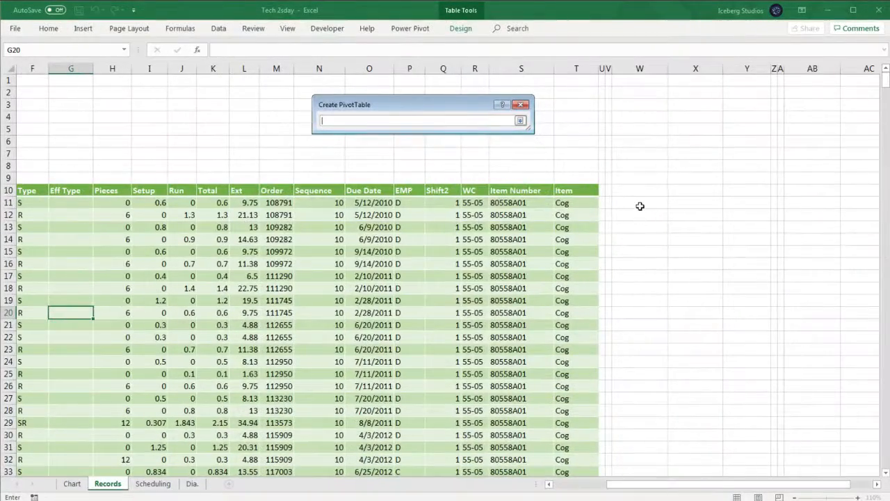
{"action": "left_click", "coordinate": [640, 203]}
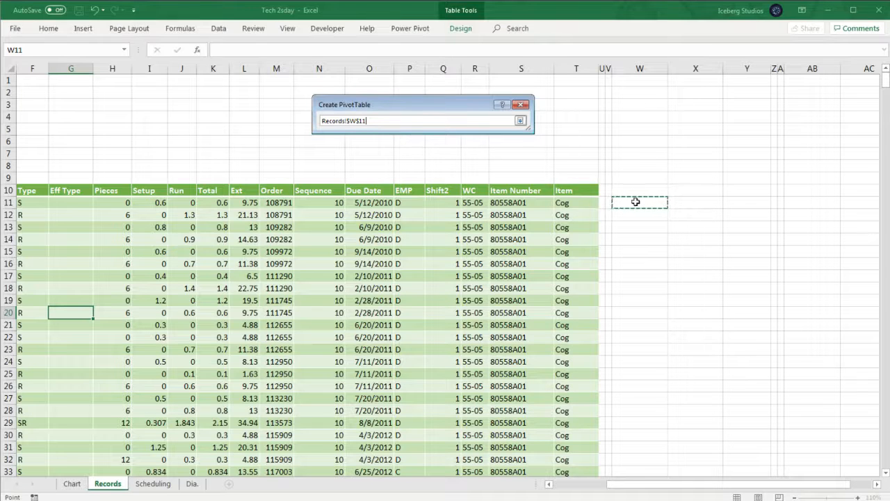
{"action": "key", "text": "Return"}
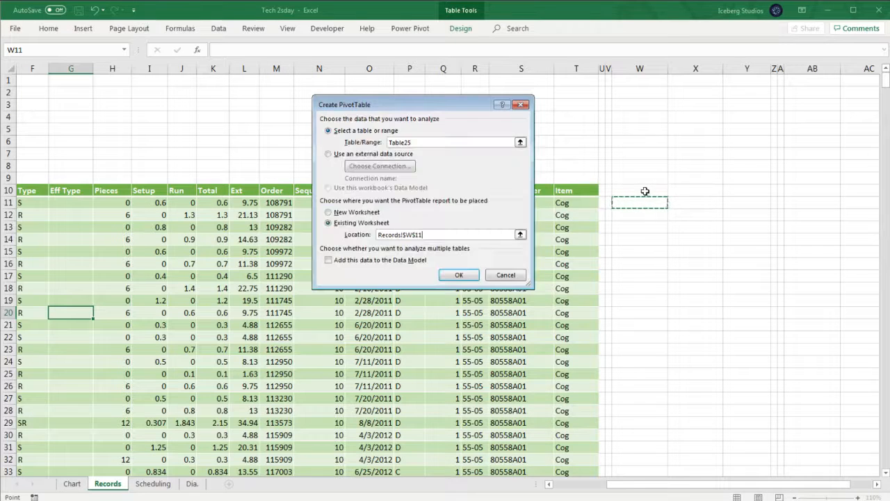
{"action": "left_click", "coordinate": [459, 274]}
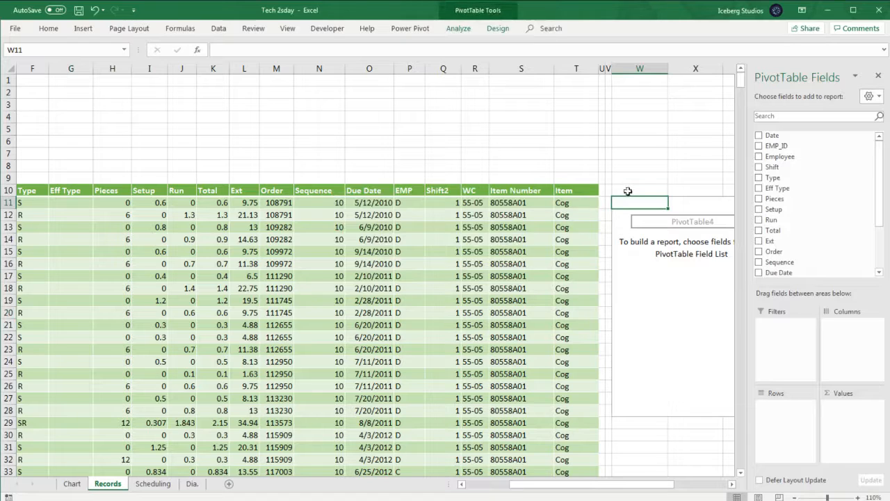
- Delete the empty cells W9:Y9 above the PivotTable, shifting cells up
{"action": "left_click_drag", "start_coordinate": [625, 486], "coordinate": [686, 484]}
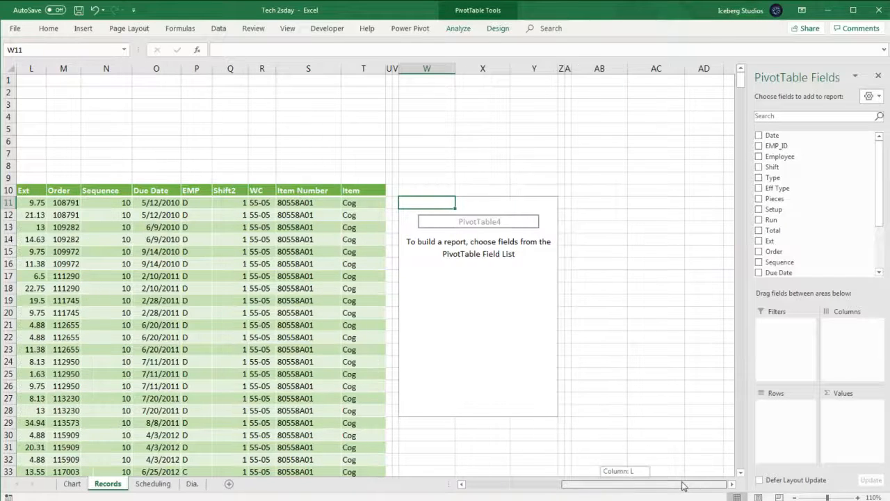
{"action": "left_click_drag", "start_coordinate": [432, 179], "coordinate": [525, 175]}
{"action": "right_click", "coordinate": [525, 175]}
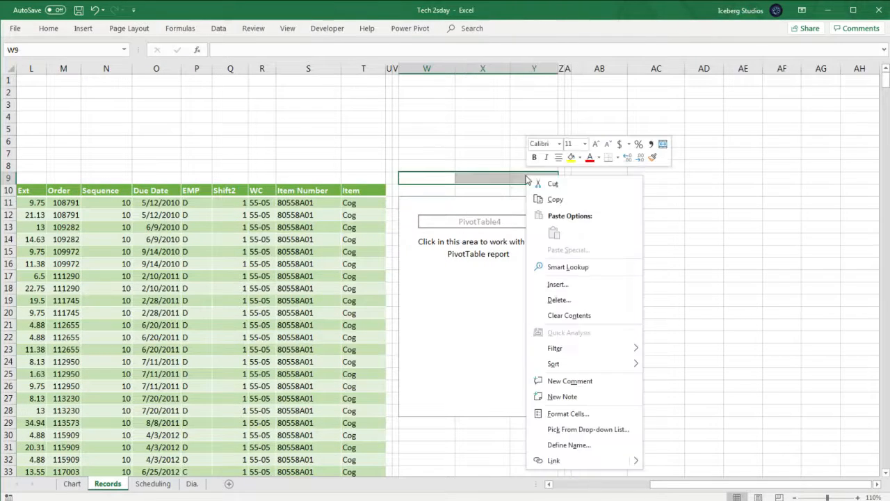
{"action": "left_click", "coordinate": [562, 298]}
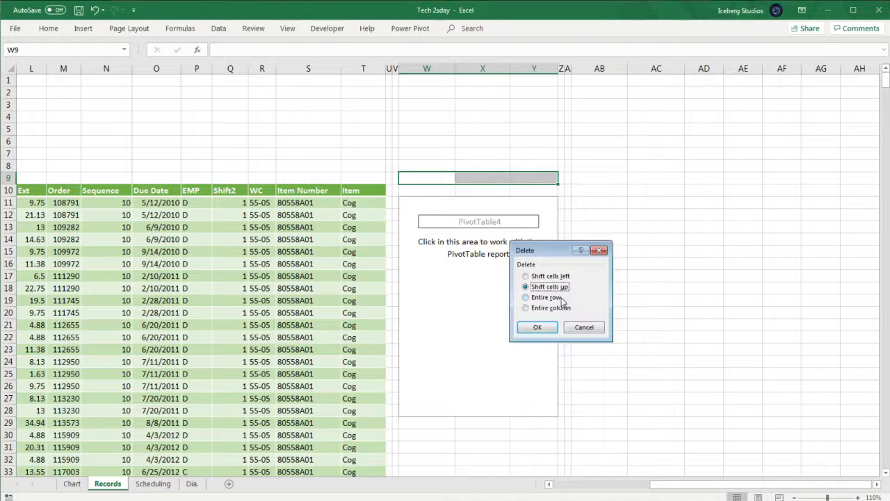
{"action": "left_click", "coordinate": [537, 327]}
{"action": "left_click", "coordinate": [330, 131]}
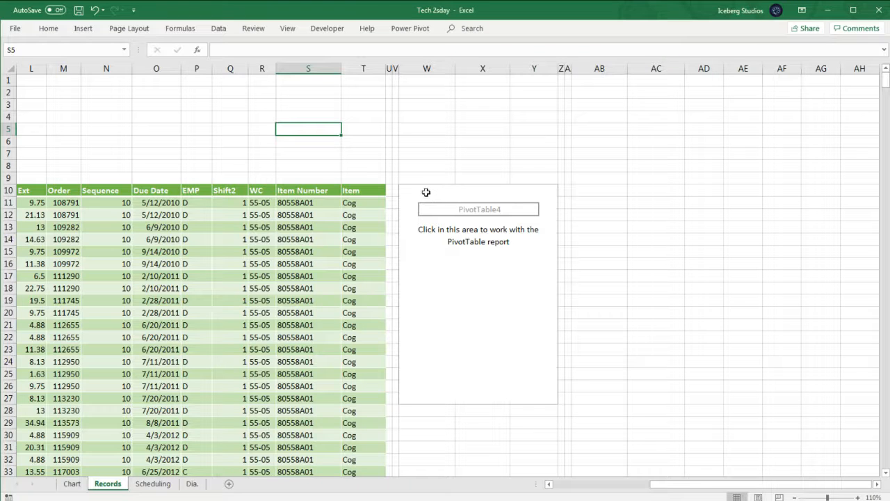
- Add the Date field to the PivotTable rows and ungroup it into individual dates
{"action": "left_click", "coordinate": [426, 192]}
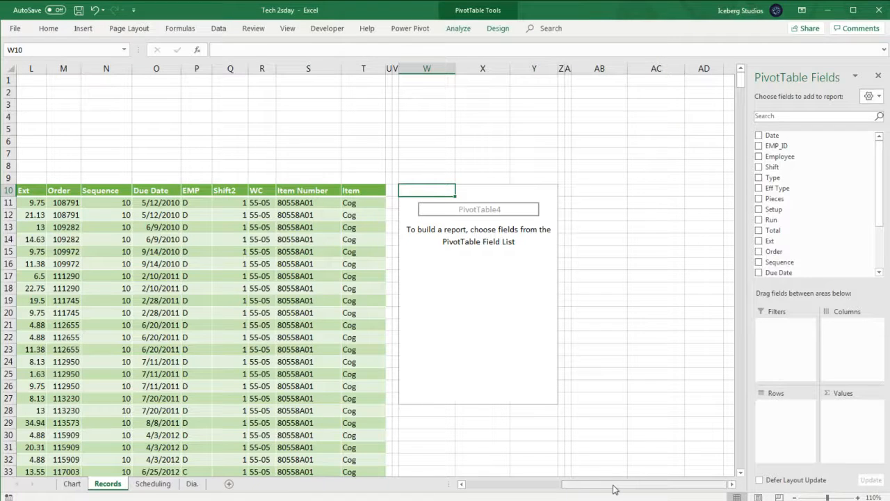
{"action": "mouse_move", "coordinate": [615, 489]}
{"action": "left_mouse_down"}
{"action": "mouse_move", "coordinate": [591, 487]}
{"action": "mouse_move", "coordinate": [626, 481]}
{"action": "left_mouse_up"}
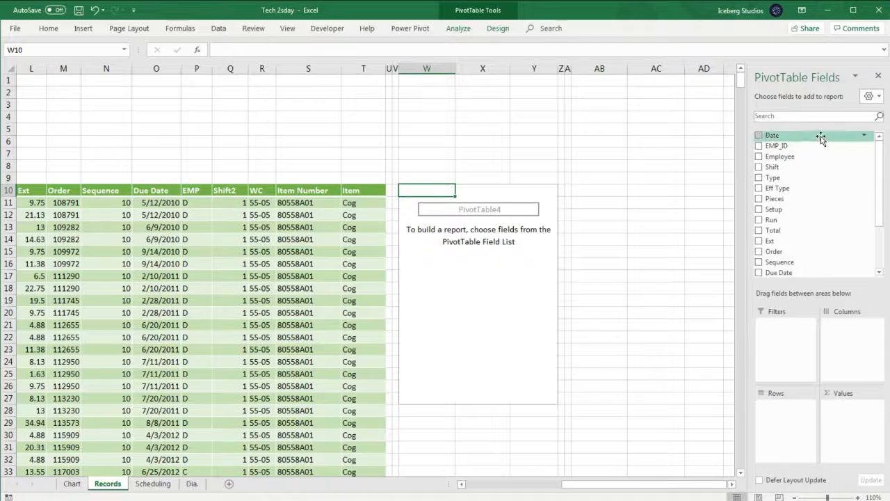
{"action": "left_click_drag", "start_coordinate": [821, 137], "coordinate": [792, 417]}
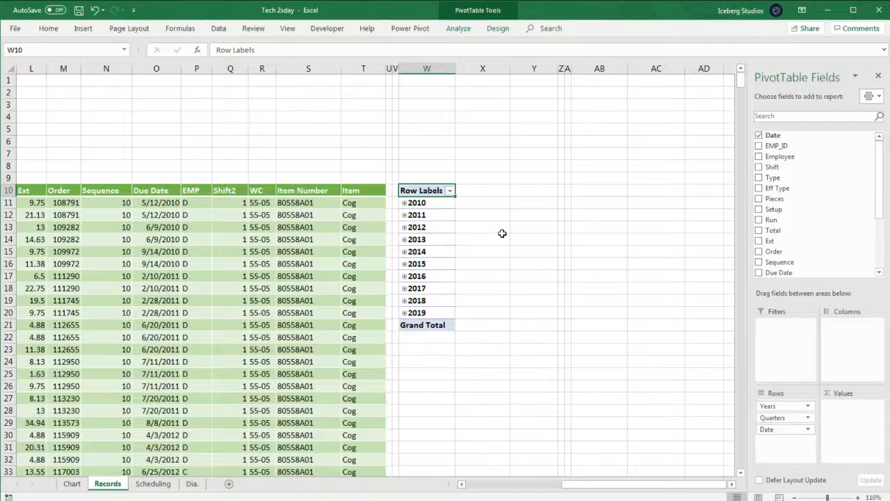
{"action": "right_click", "coordinate": [426, 205]}
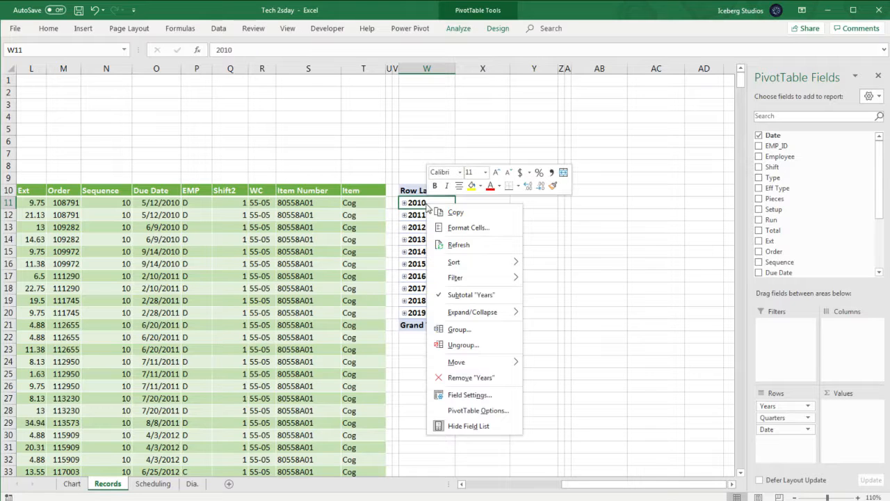
{"action": "left_click", "coordinate": [463, 345]}
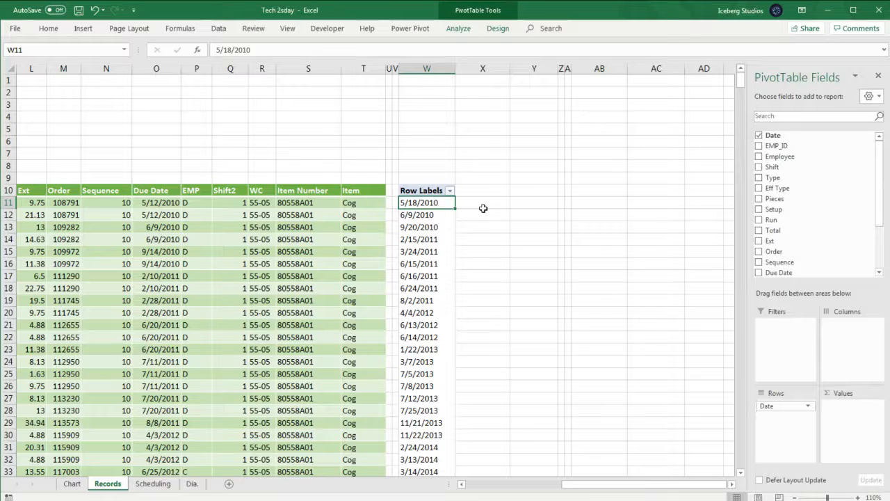
- Examine the individual dates listed in the PivotTable row labels
{"action": "left_click", "coordinate": [431, 216]}
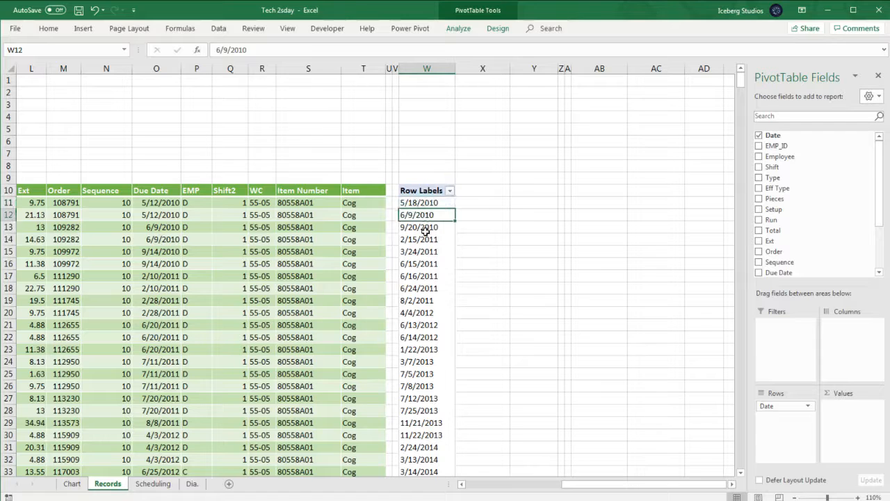
{"action": "left_click", "coordinate": [424, 232]}
{"action": "left_click", "coordinate": [423, 243]}
{"action": "left_click", "coordinate": [420, 251]}
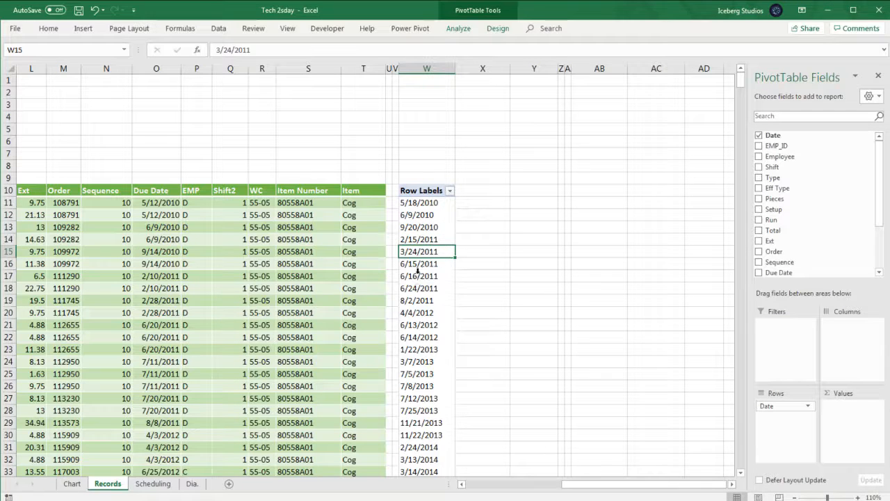
{"action": "mouse_move", "coordinate": [606, 482]}
{"action": "left_mouse_down"}
{"action": "mouse_move", "coordinate": [509, 483]}
{"action": "mouse_move", "coordinate": [620, 482]}
{"action": "left_mouse_up"}
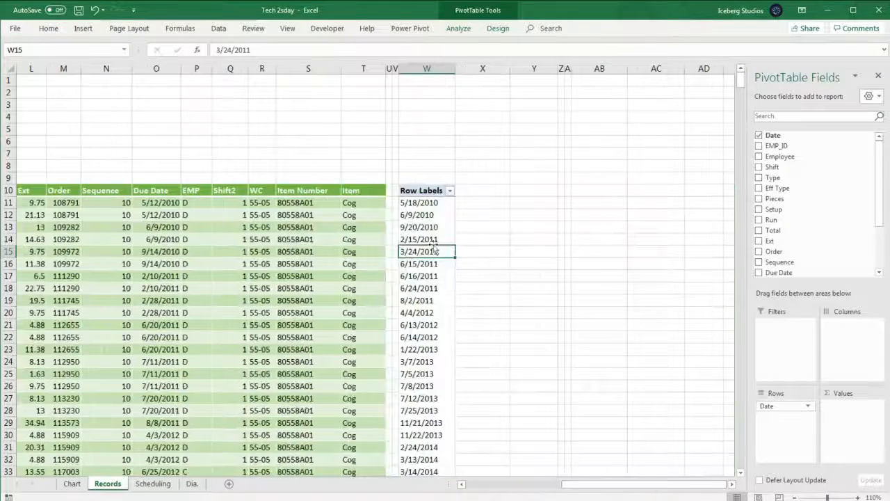
{"action": "left_click", "coordinate": [415, 200]}
{"action": "left_click", "coordinate": [417, 227]}
{"action": "left_click", "coordinate": [416, 264]}
{"action": "left_click", "coordinate": [428, 329]}
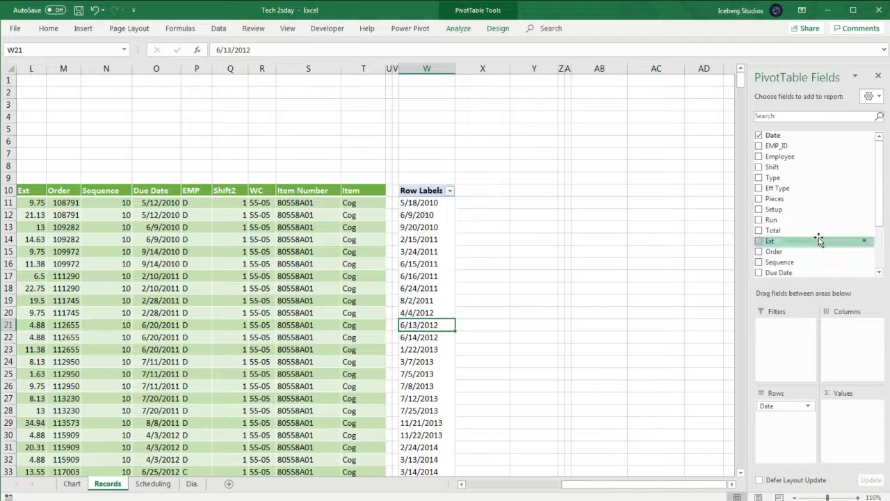
- Add the Setup and Run fields to the PivotTable values
{"action": "mouse_move", "coordinate": [880, 188]}
{"action": "left_mouse_down"}
{"action": "mouse_move", "coordinate": [880, 233]}
{"action": "mouse_move", "coordinate": [880, 175]}
{"action": "left_mouse_up"}
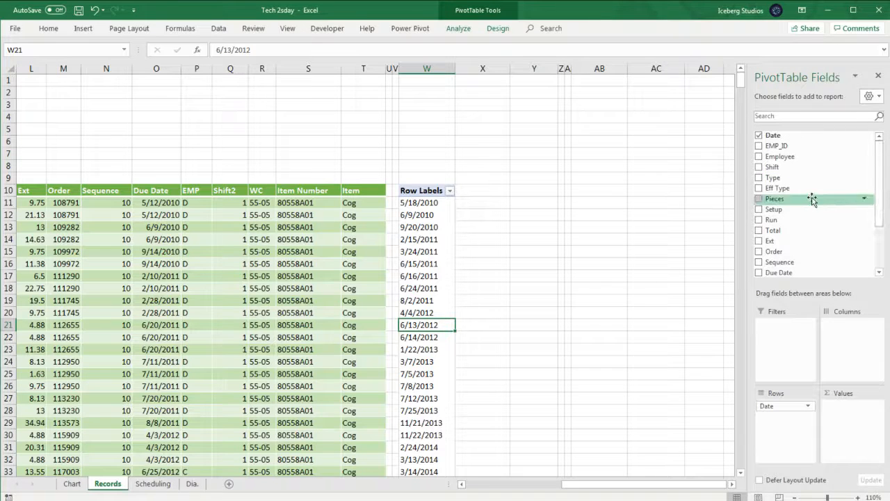
{"action": "left_click_drag", "start_coordinate": [791, 214], "coordinate": [841, 424]}
{"action": "left_click_drag", "start_coordinate": [770, 221], "coordinate": [863, 448]}
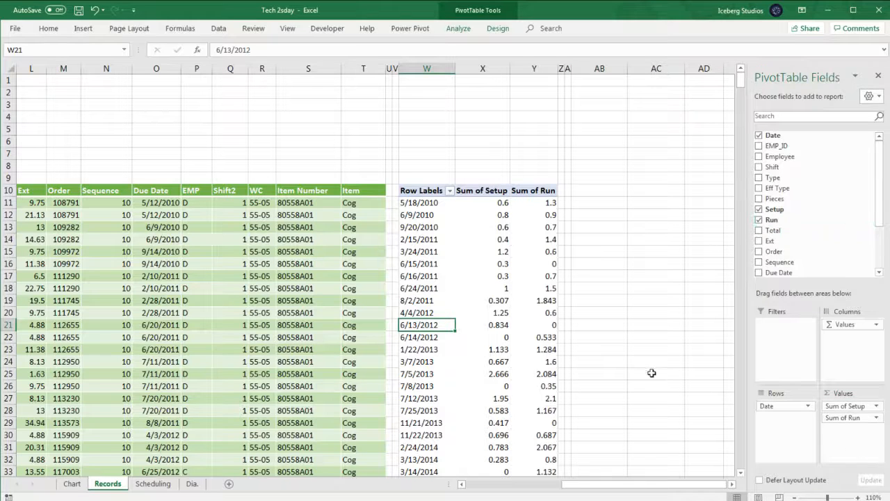
- Change the Setup value field to summarize by Count
{"action": "left_click", "coordinate": [877, 406]}
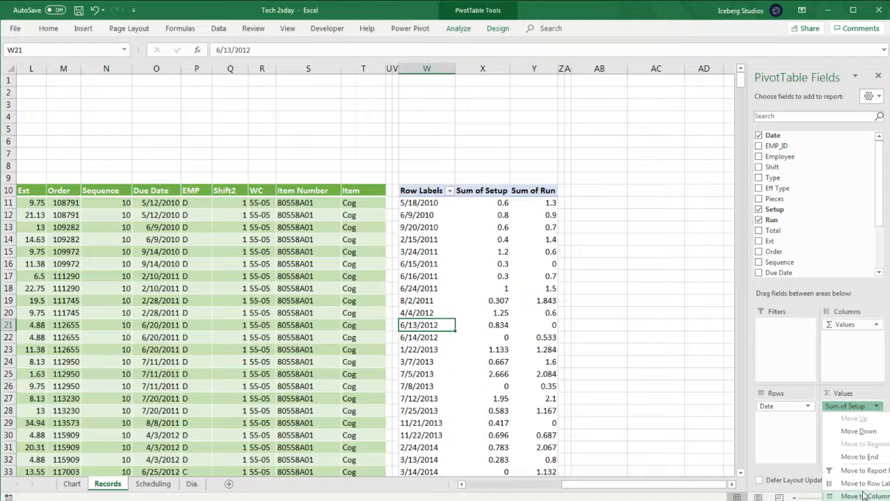
{"action": "left_click", "coordinate": [880, 410]}
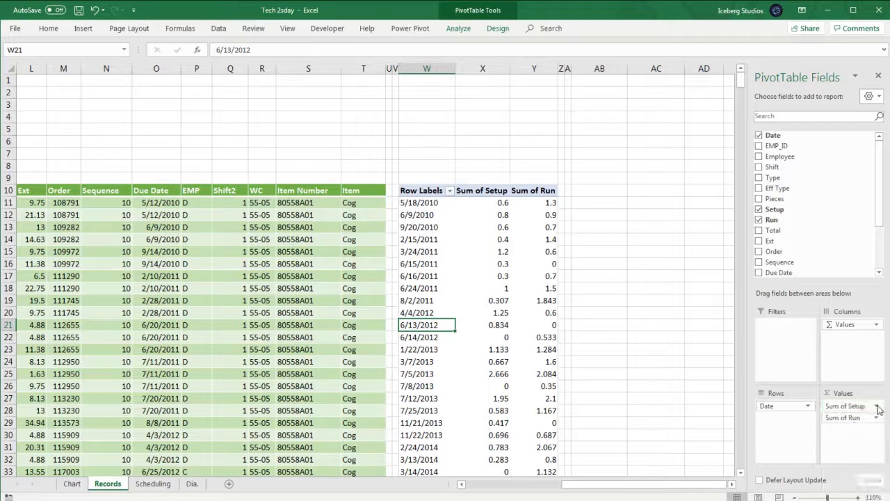
{"action": "left_click", "coordinate": [879, 409]}
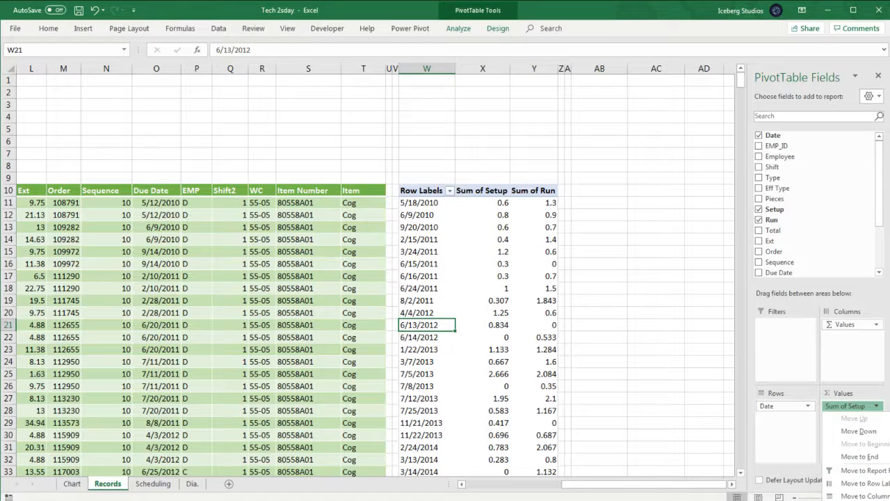
{"action": "left_click", "coordinate": [848, 498]}
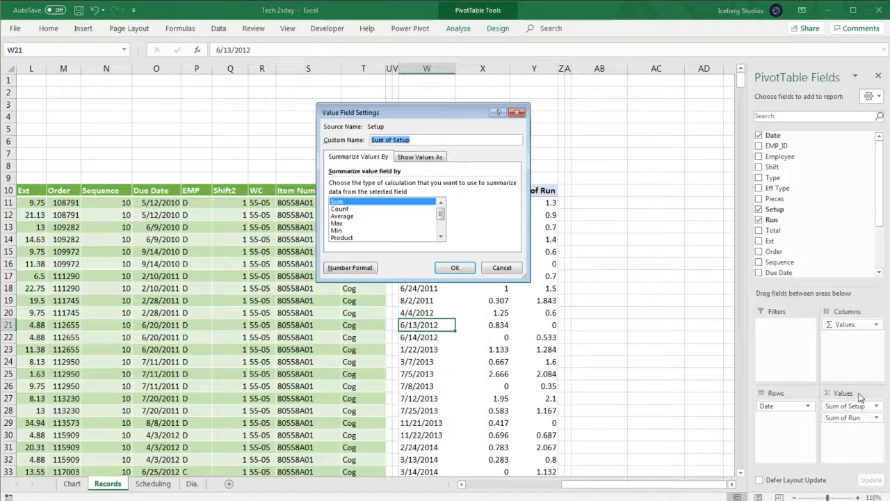
{"action": "left_click", "coordinate": [345, 208]}
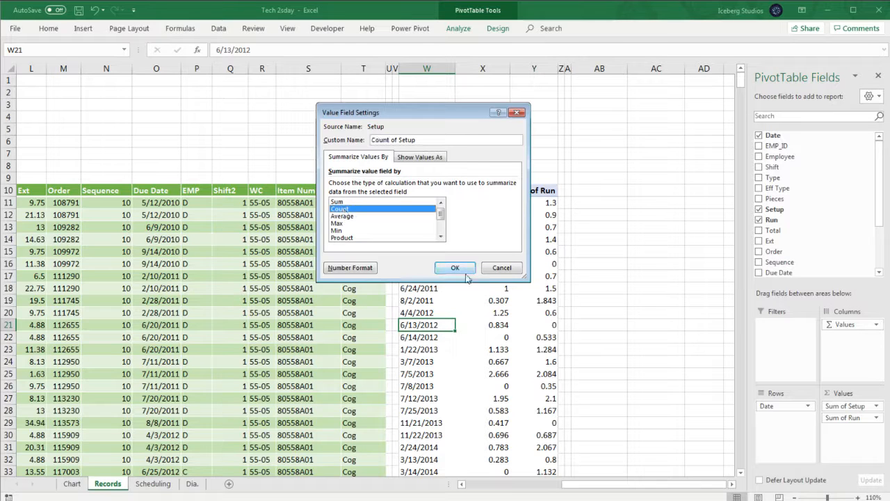
{"action": "left_click", "coordinate": [455, 268]}
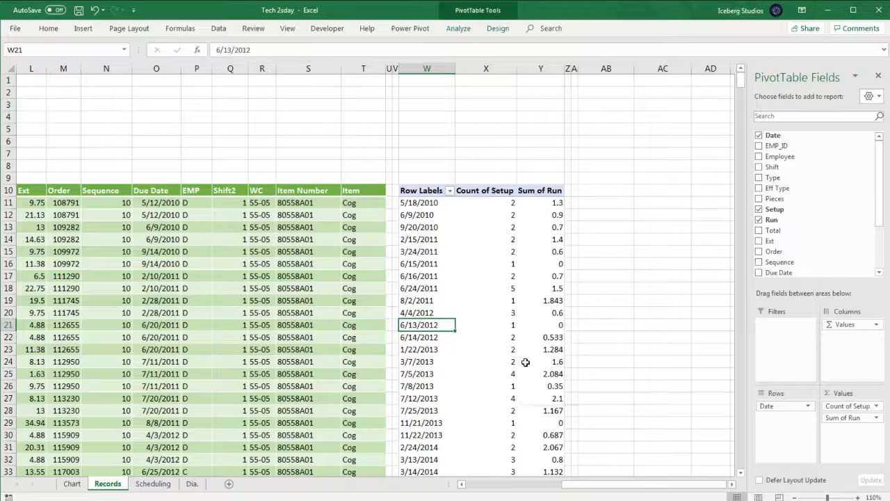
- Inspect the Count of Setup values for individual dates in the PivotTable
{"action": "mouse_move", "coordinate": [525, 362]}
{"action": "left_click", "coordinate": [483, 313]}
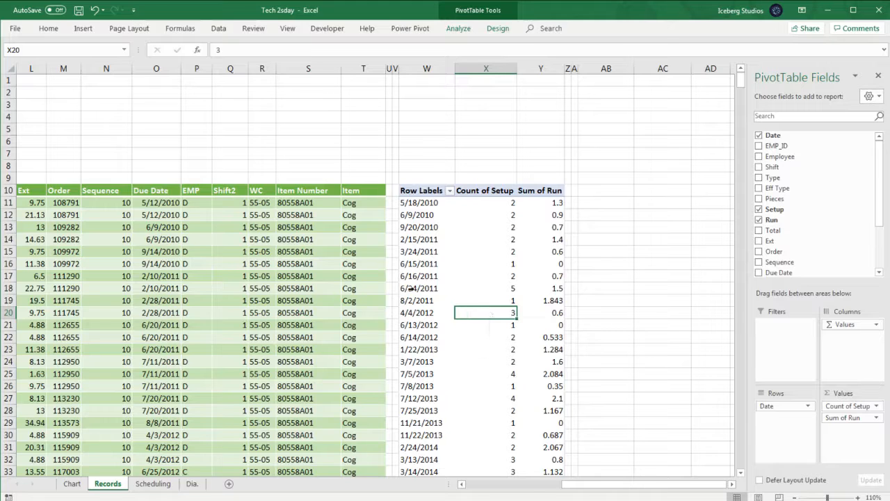
{"action": "left_click", "coordinate": [503, 288]}
- Review the summary functions for the Setup value field and set it back to Sum
{"action": "left_click", "coordinate": [876, 406]}
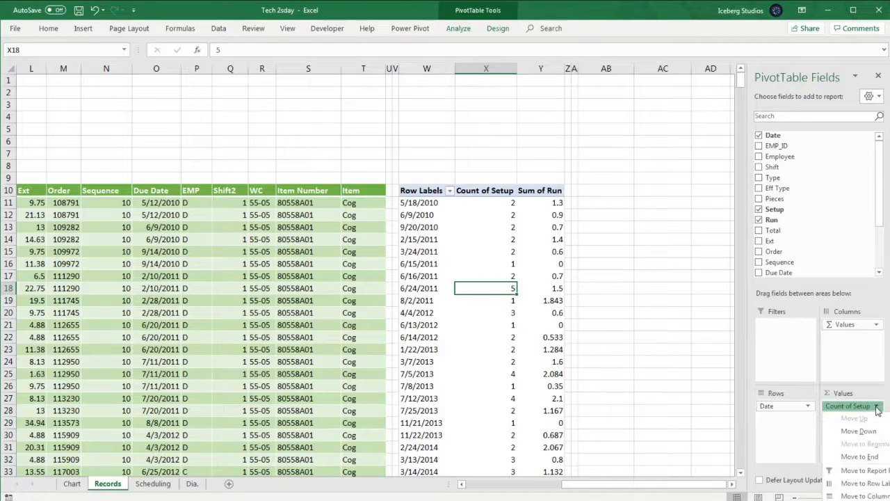
{"action": "left_click", "coordinate": [866, 500]}
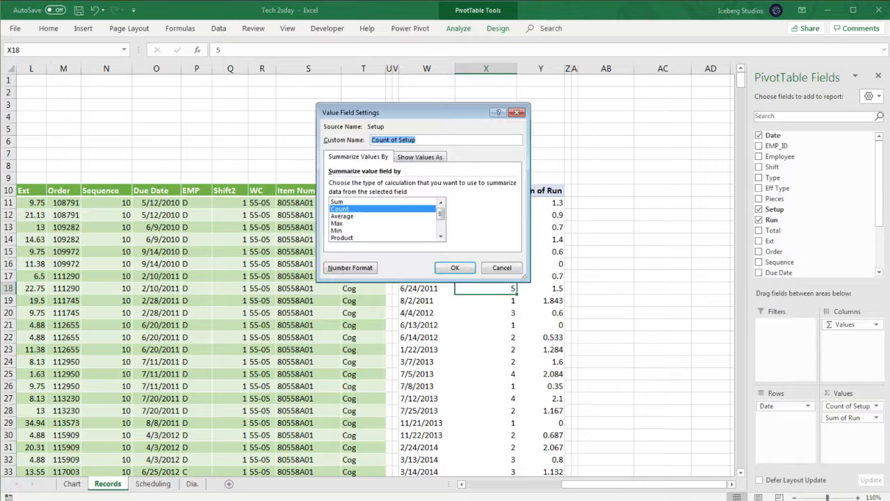
{"action": "left_click", "coordinate": [354, 208]}
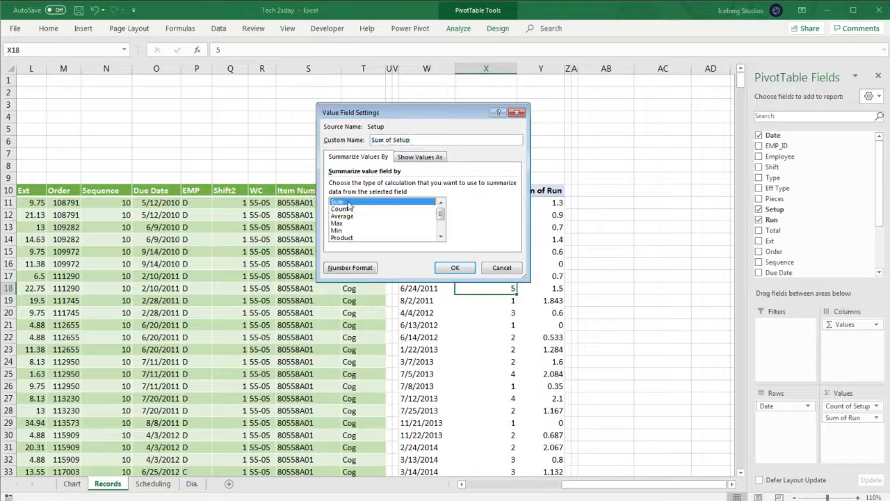
{"action": "left_click", "coordinate": [345, 216]}
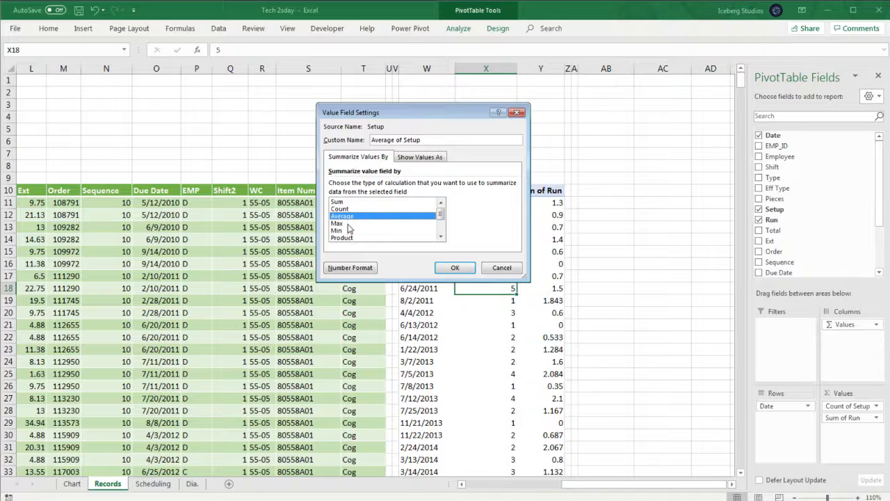
{"action": "key", "text": "Down"}
{"action": "key", "text": "Down"}
{"action": "key", "text": "Down"}
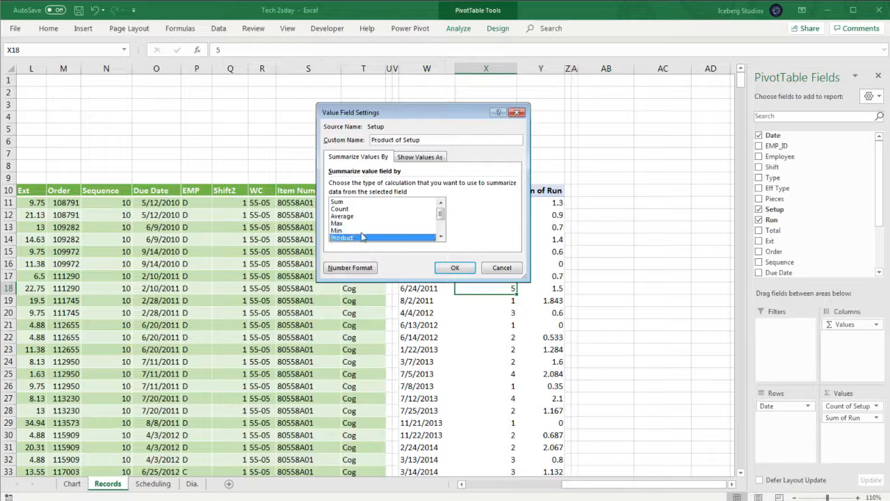
{"action": "left_click", "coordinate": [339, 201]}
{"action": "left_click", "coordinate": [454, 267]}
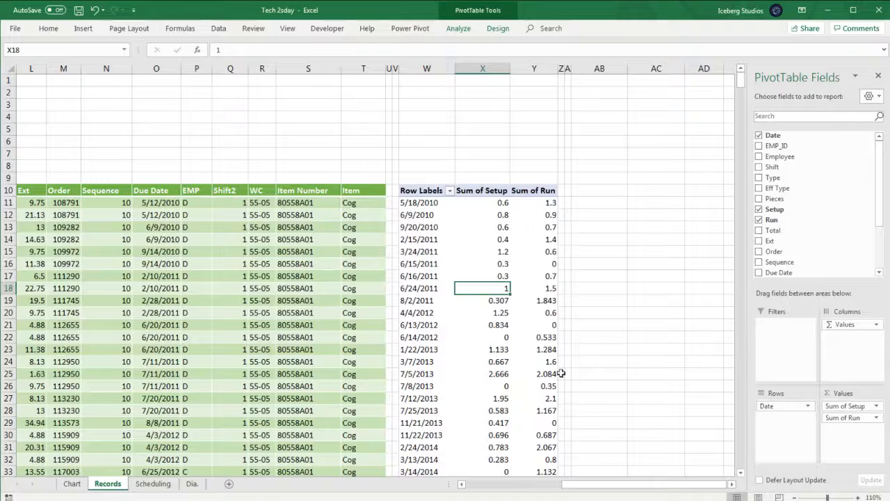
- Compare the PivotTable's first Setup value and date with the source table's first record
{"action": "left_click", "coordinate": [494, 202]}
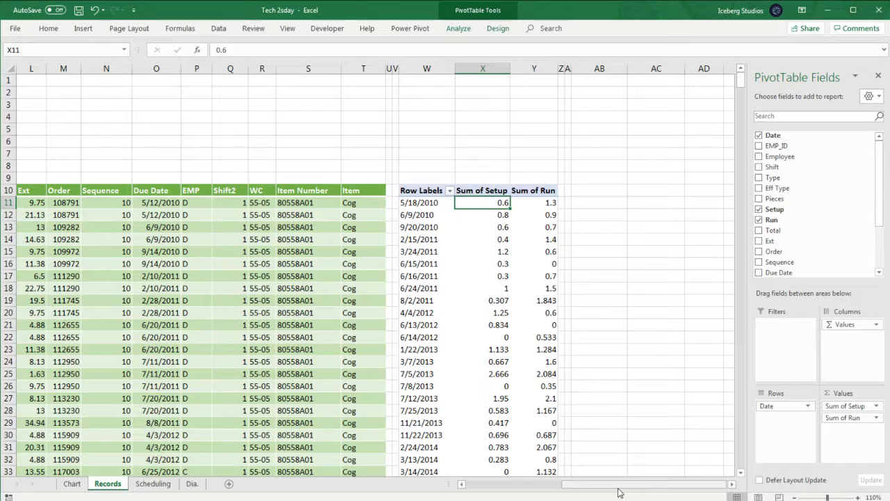
{"action": "left_click_drag", "start_coordinate": [619, 487], "coordinate": [459, 480]}
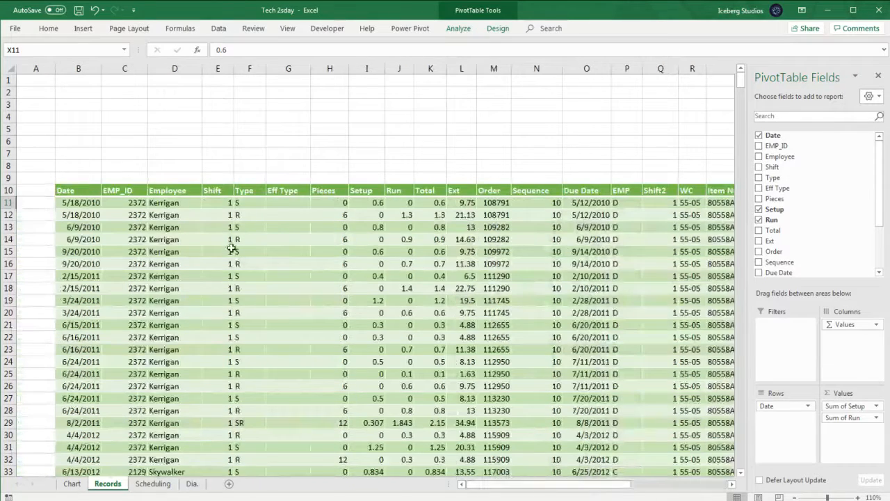
{"action": "left_click", "coordinate": [79, 202]}
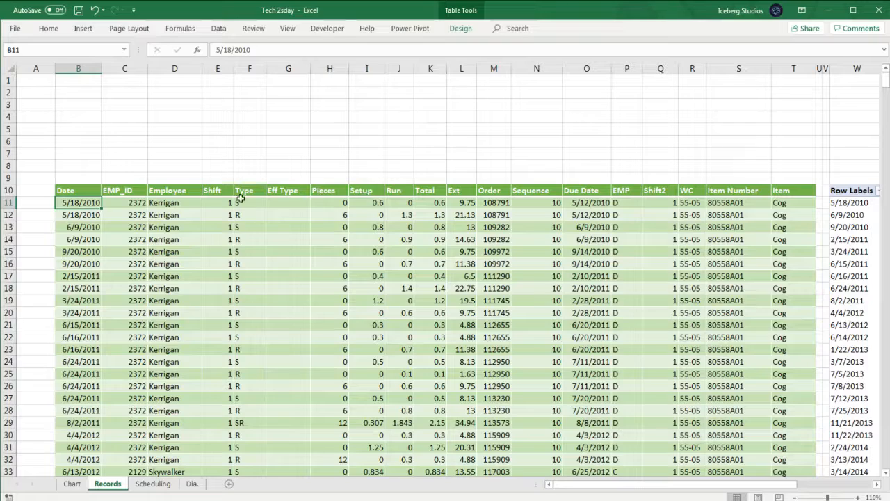
{"action": "left_click", "coordinate": [368, 203]}
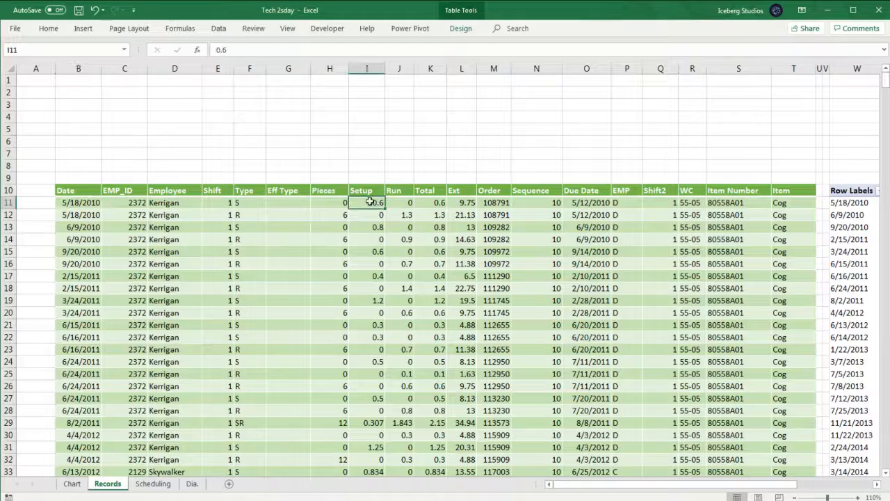
{"action": "left_click_drag", "start_coordinate": [630, 485], "coordinate": [707, 486]}
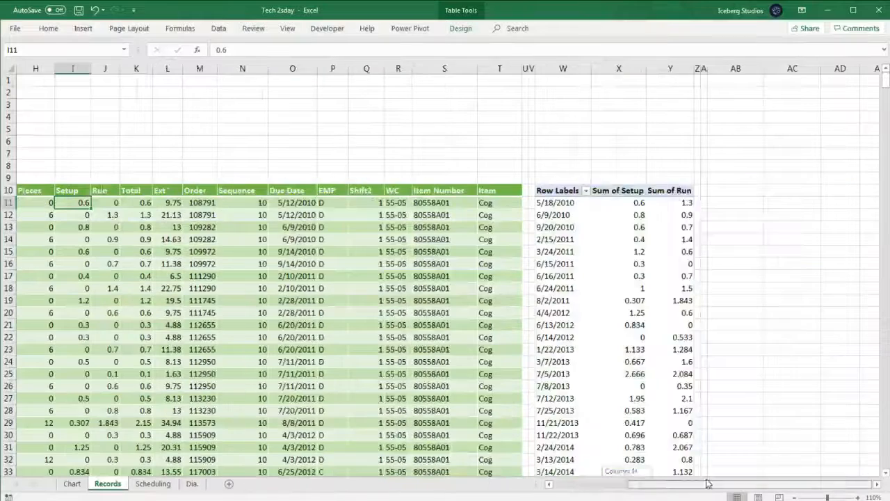
{"action": "left_click", "coordinate": [620, 203]}
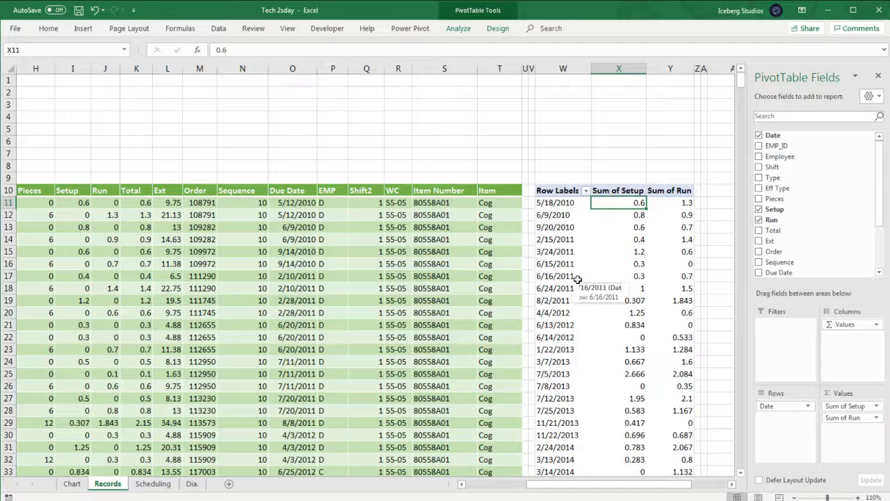
{"action": "left_click", "coordinate": [564, 202]}
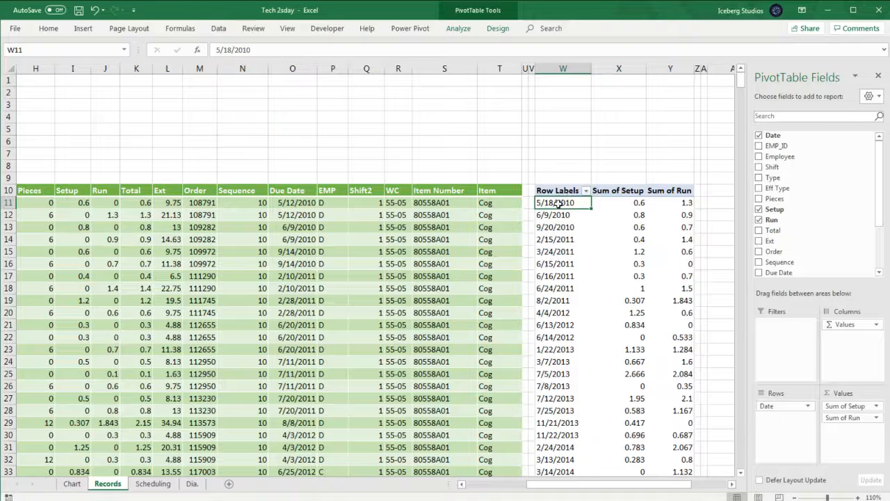
- Group the PivotTable's date row labels by Months and Years
{"action": "right_click", "coordinate": [558, 203]}
{"action": "left_click", "coordinate": [583, 330]}
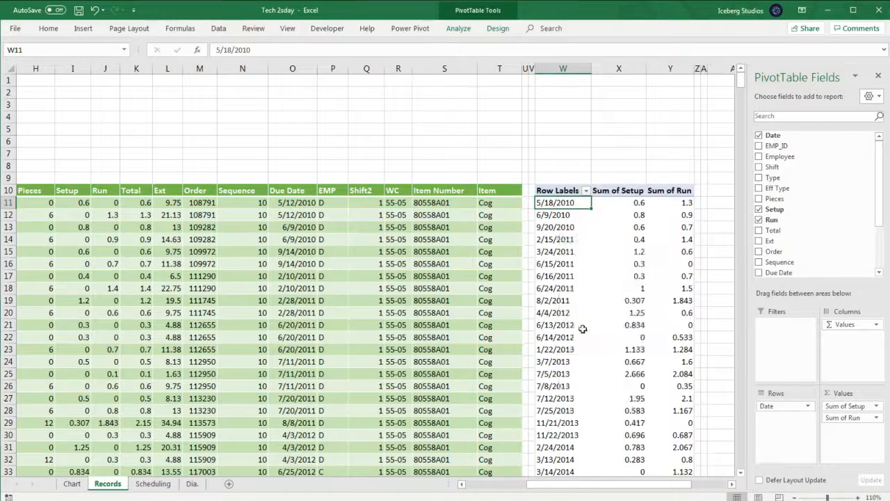
{"action": "left_click", "coordinate": [537, 357]}
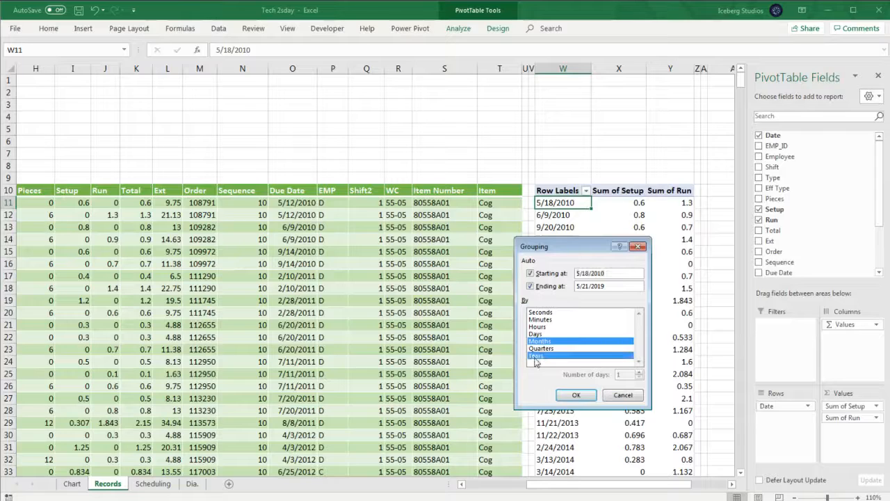
{"action": "left_click", "coordinate": [569, 394]}
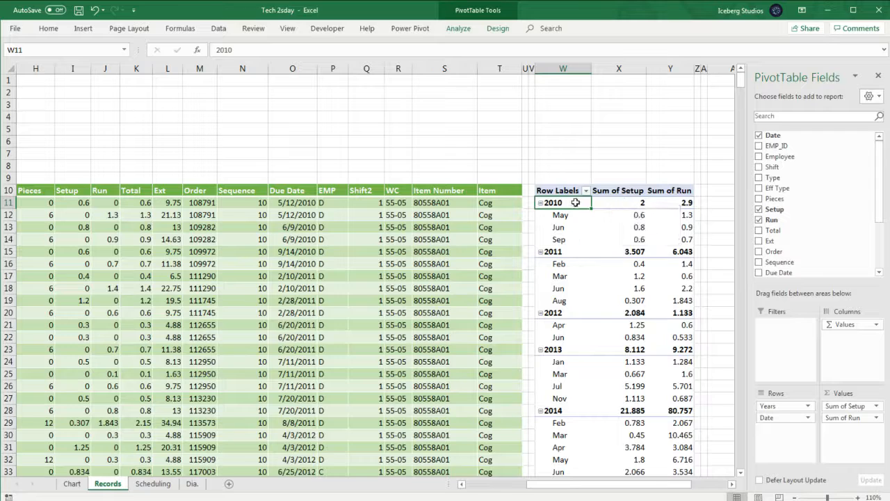
- Review the yearly subtotals and grand totals of Setup and Run in the grouped PivotTable
{"action": "left_click", "coordinate": [631, 202]}
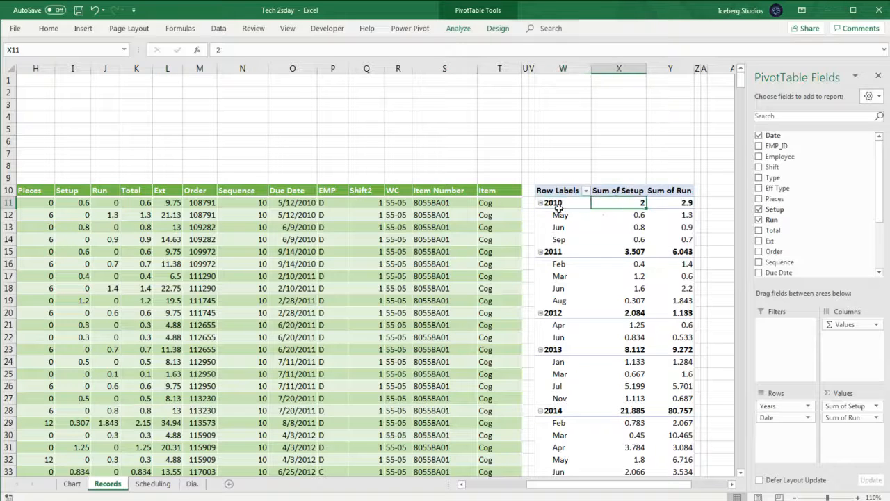
{"action": "left_click", "coordinate": [609, 250]}
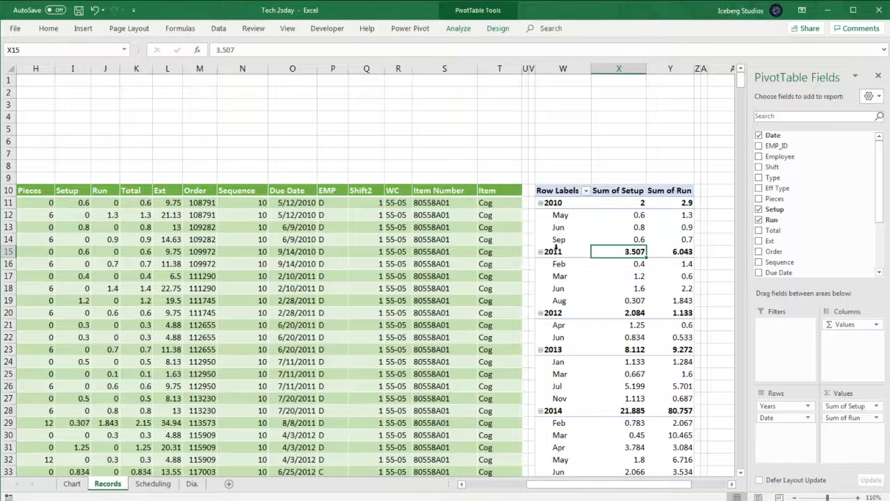
{"action": "middle_click", "coordinate": [596, 256]}
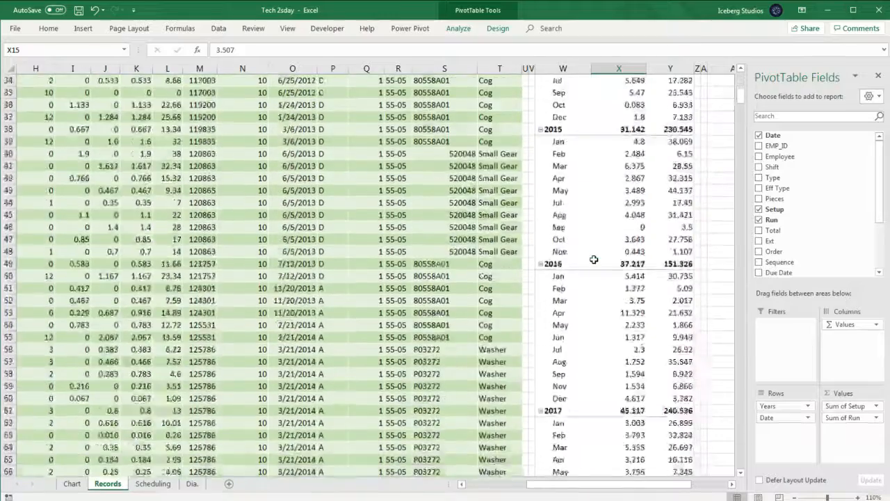
{"action": "scroll", "coordinate": [594, 259], "scroll_direction": "down", "scroll_amount": 10}
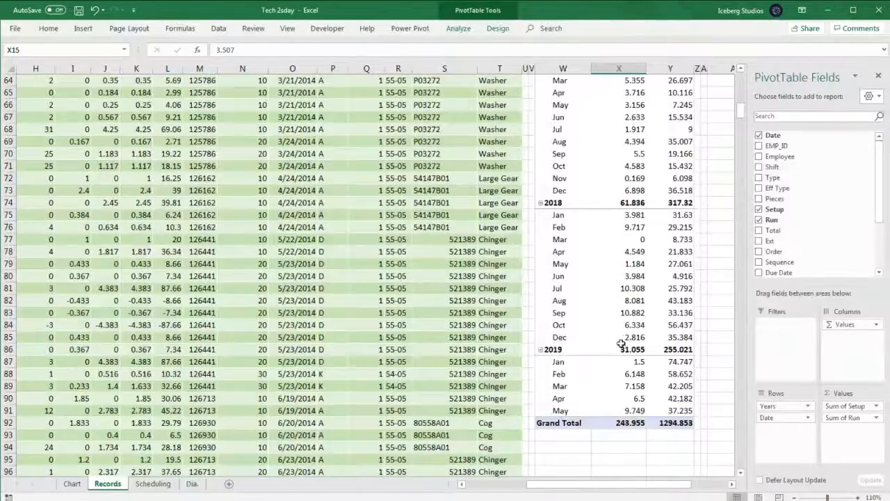
{"action": "left_click", "coordinate": [621, 349]}
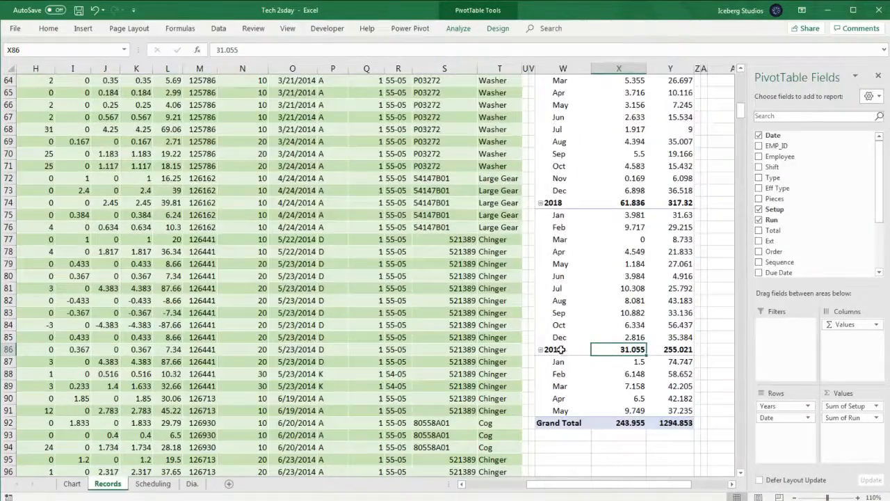
{"action": "left_click", "coordinate": [618, 203]}
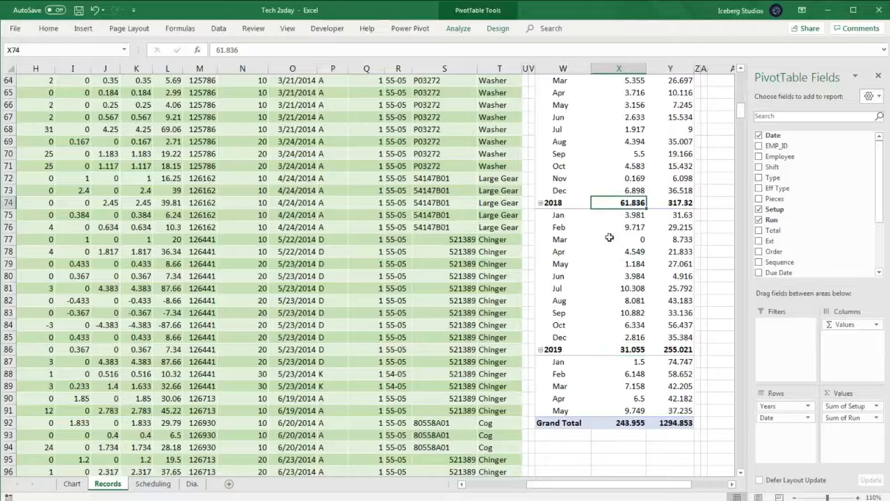
{"action": "left_click", "coordinate": [680, 350]}
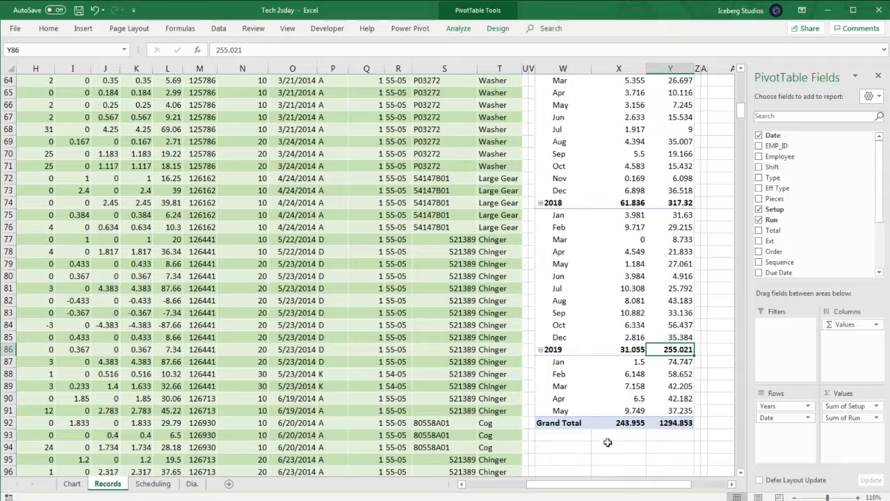
{"action": "left_click", "coordinate": [616, 423]}
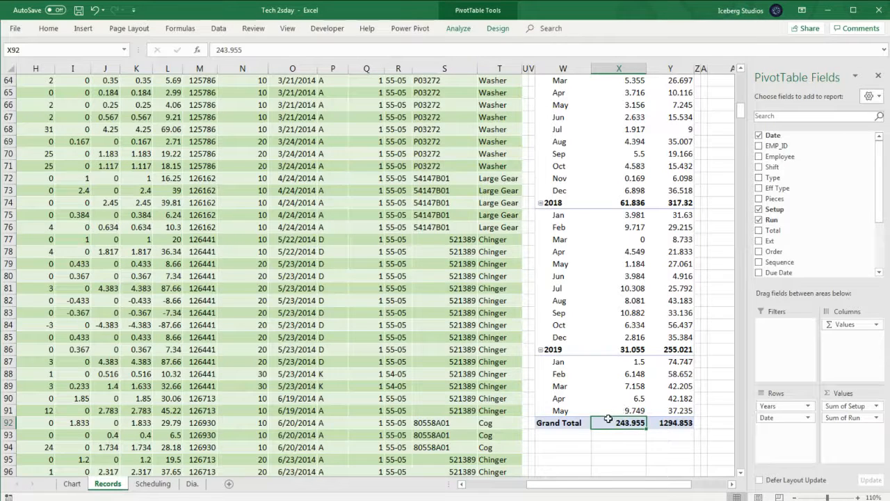
{"action": "left_click", "coordinate": [672, 424]}
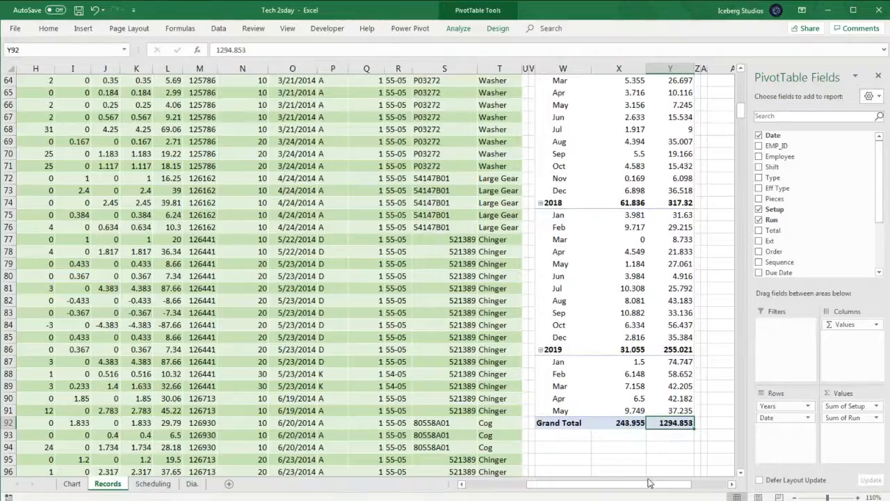
{"action": "scroll", "coordinate": [668, 453], "scroll_direction": "up", "scroll_amount": 12}
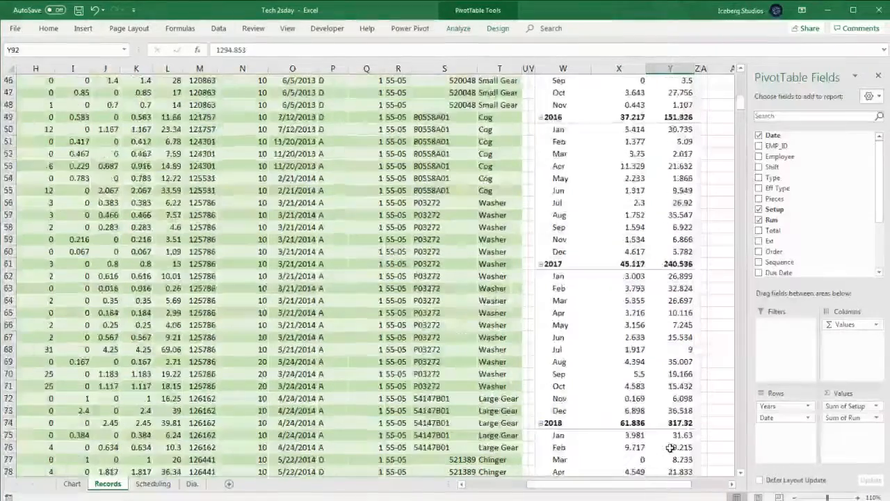
{"action": "scroll", "coordinate": [670, 447], "scroll_direction": "up", "scroll_amount": 9}
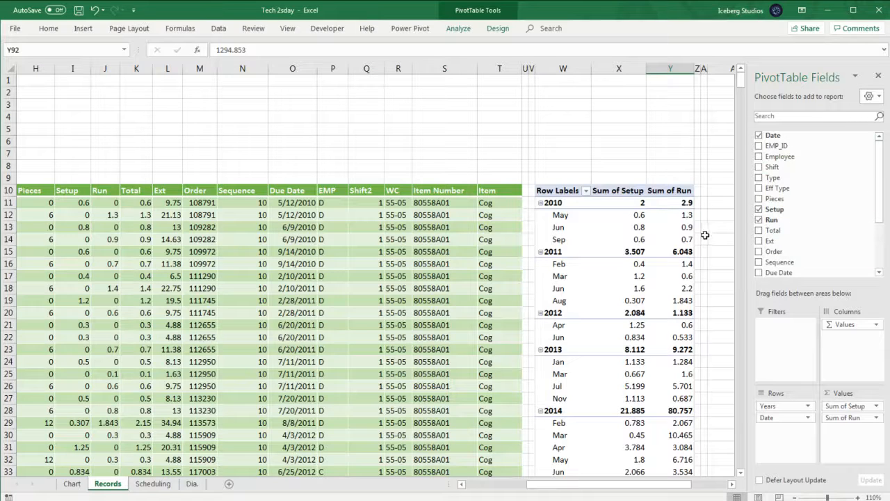
{"action": "left_click", "coordinate": [567, 202]}
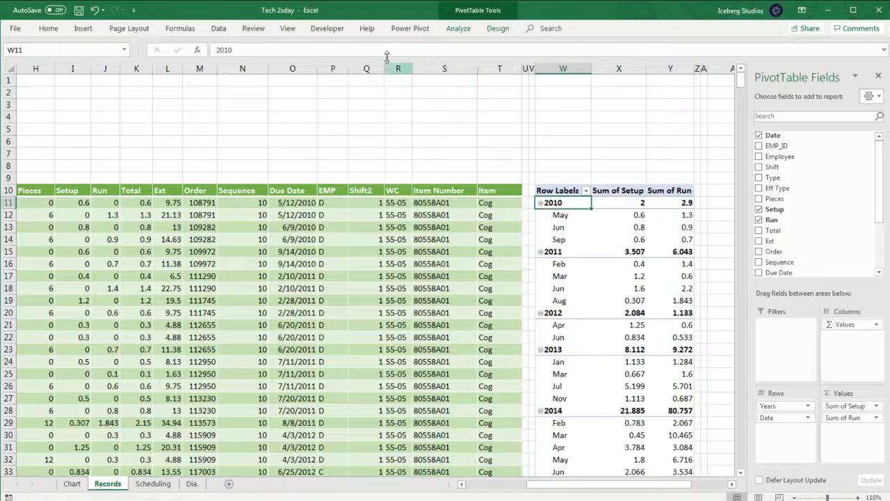
{"action": "left_click", "coordinate": [458, 29]}
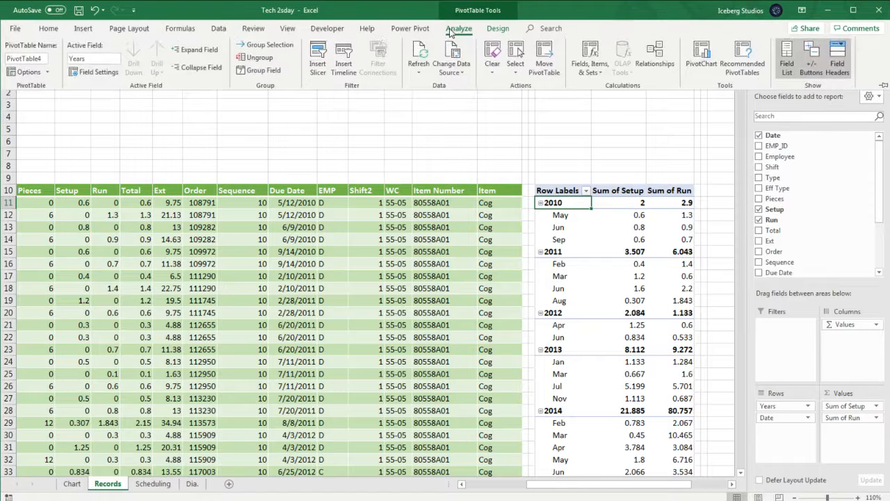
{"action": "left_click", "coordinate": [82, 30]}
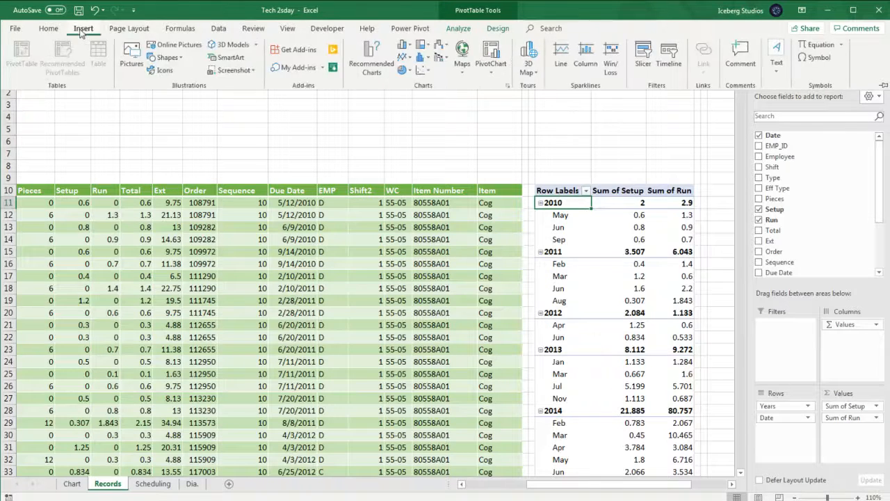
{"action": "left_click", "coordinate": [573, 227]}
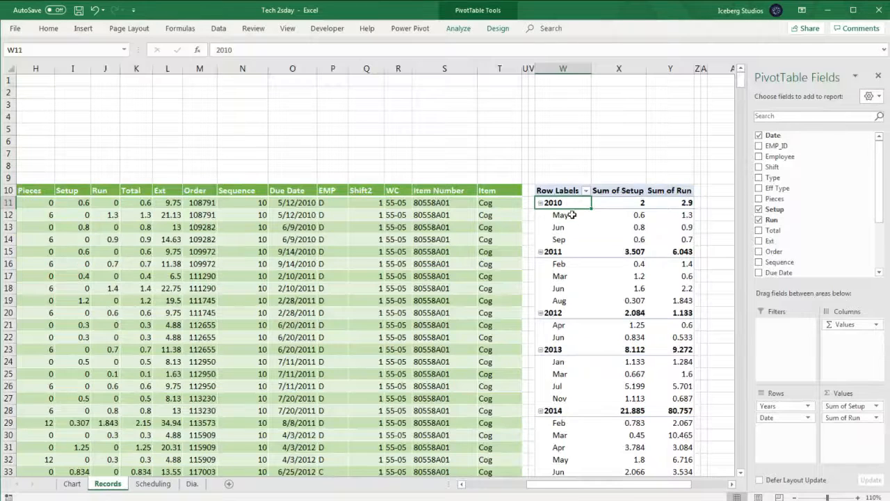
{"action": "left_click", "coordinate": [571, 215]}
{"action": "left_click", "coordinate": [572, 228]}
{"action": "left_click", "coordinate": [561, 215]}
{"action": "left_click", "coordinate": [555, 202]}
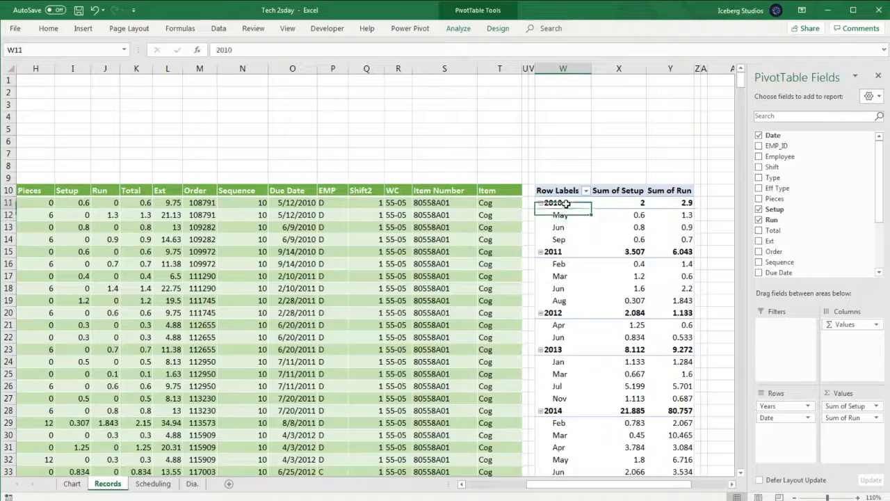
- Insert an EMP_ID slicer for the PivotTable, then move and lengthen it above the table
{"action": "left_click", "coordinate": [85, 29]}
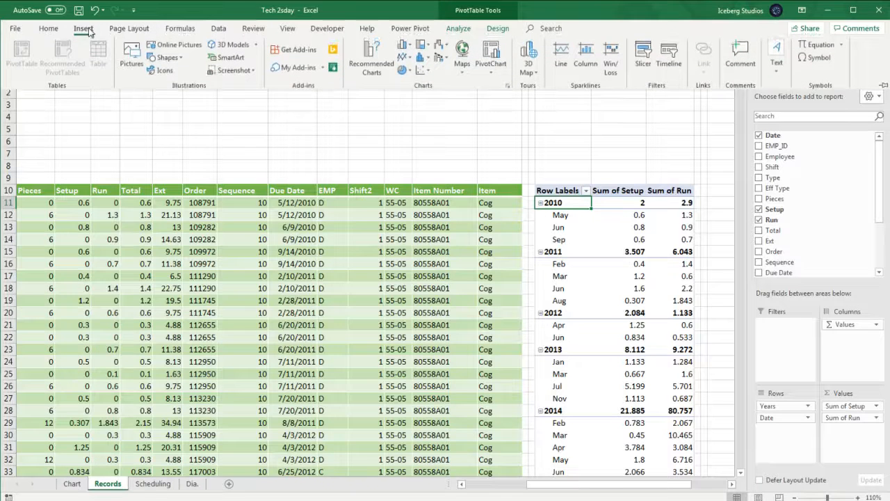
{"action": "left_click", "coordinate": [647, 66]}
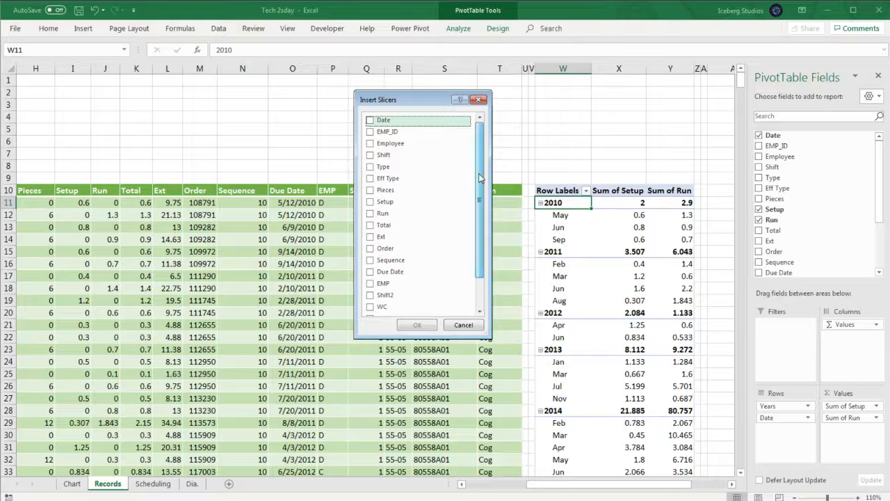
{"action": "left_click", "coordinate": [387, 132]}
{"action": "left_click", "coordinate": [419, 324]}
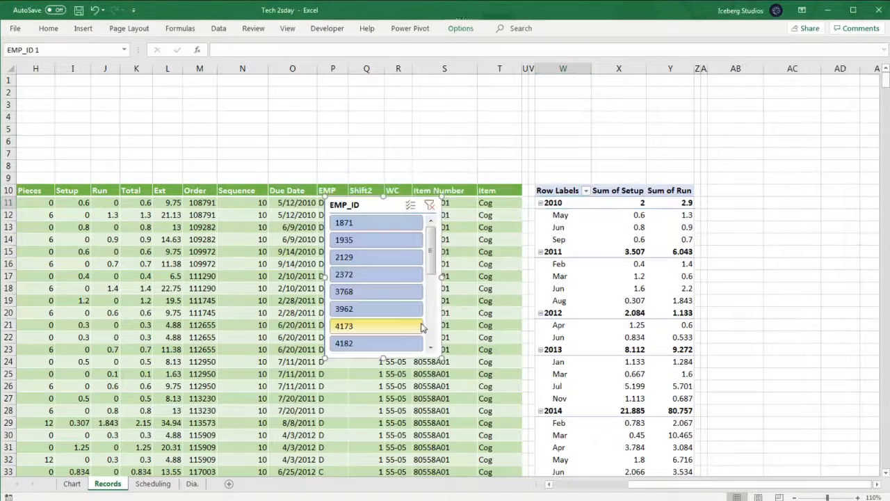
{"action": "left_click_drag", "start_coordinate": [368, 207], "coordinate": [404, 125]}
{"action": "left_click_drag", "start_coordinate": [419, 276], "coordinate": [423, 435]}
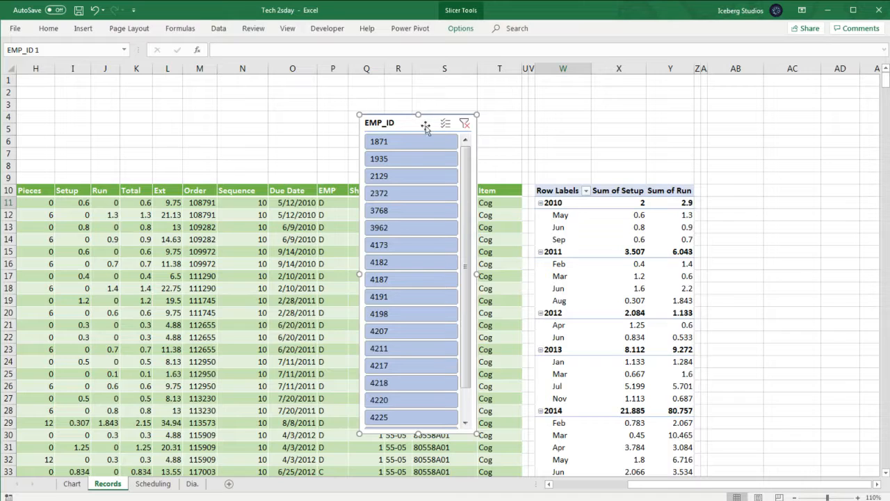
{"action": "left_click", "coordinate": [83, 27]}
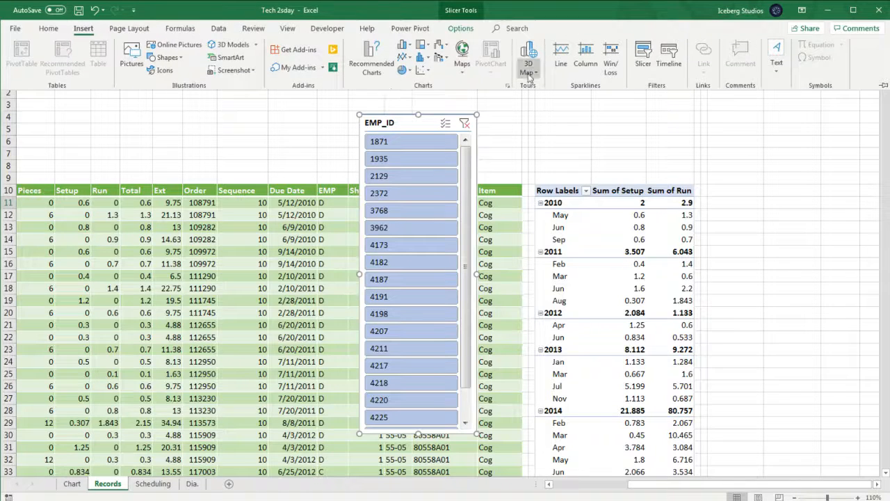
{"action": "left_click", "coordinate": [643, 56]}
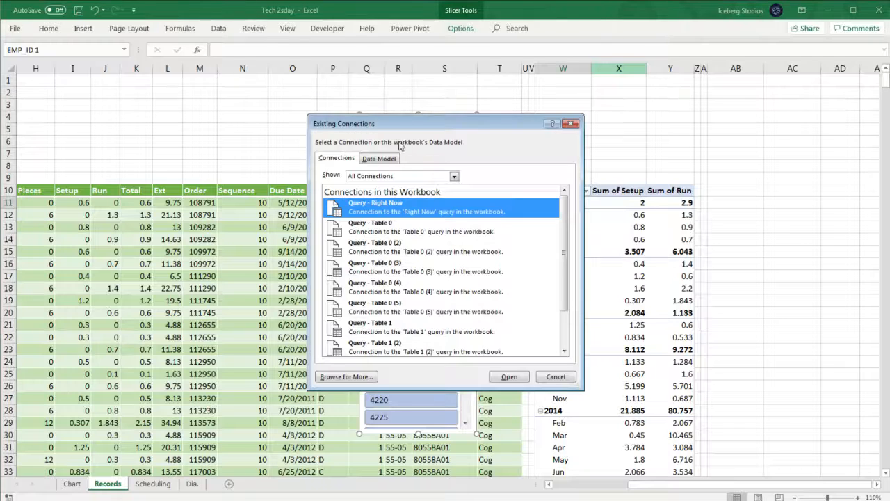
{"action": "left_click", "coordinate": [555, 377]}
- Insert a WC slicer for the PivotTable and move it beside the EMP_ID slicer
{"action": "left_click", "coordinate": [565, 216]}
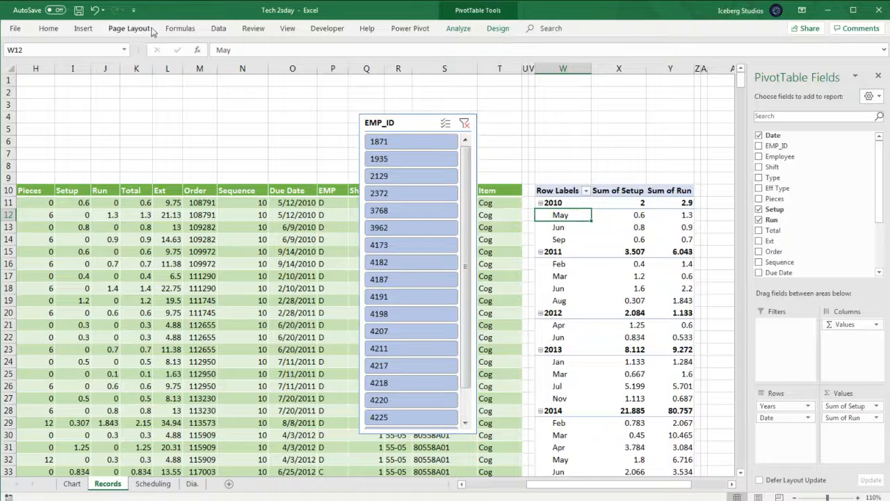
{"action": "left_click", "coordinate": [83, 29]}
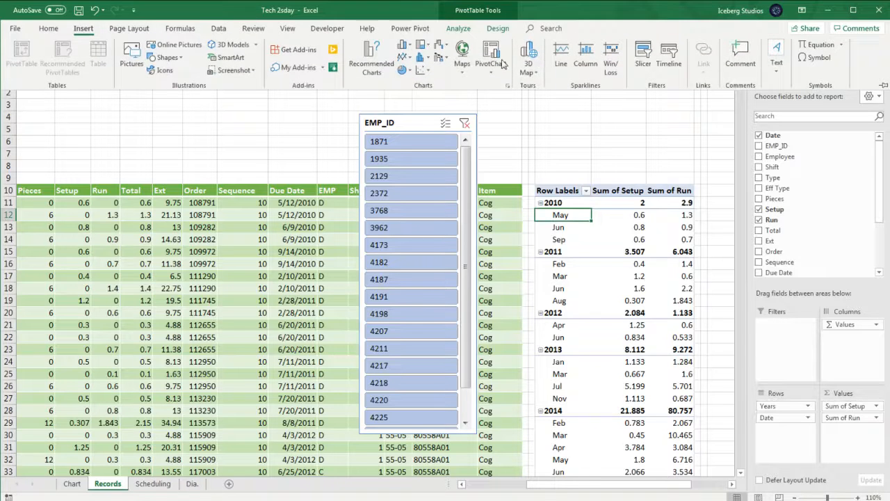
{"action": "left_click", "coordinate": [643, 55]}
{"action": "left_click_drag", "start_coordinate": [416, 100], "coordinate": [543, 117]}
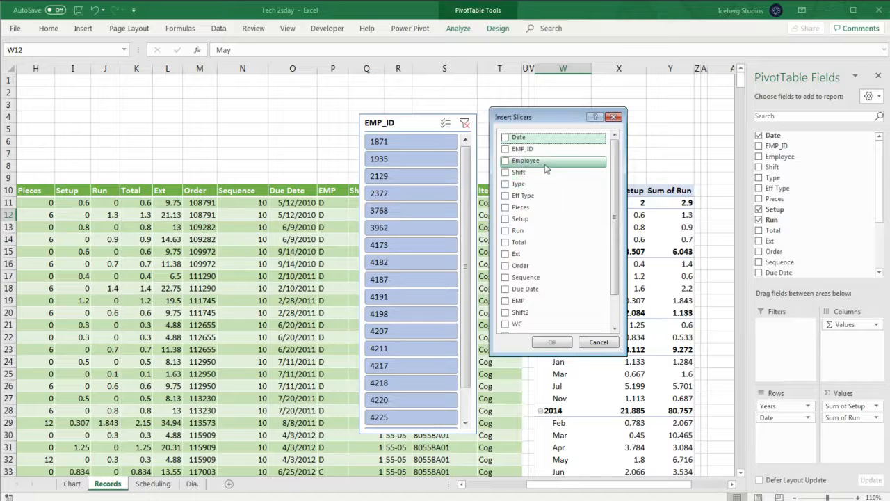
{"action": "left_click_drag", "start_coordinate": [615, 155], "coordinate": [616, 190]}
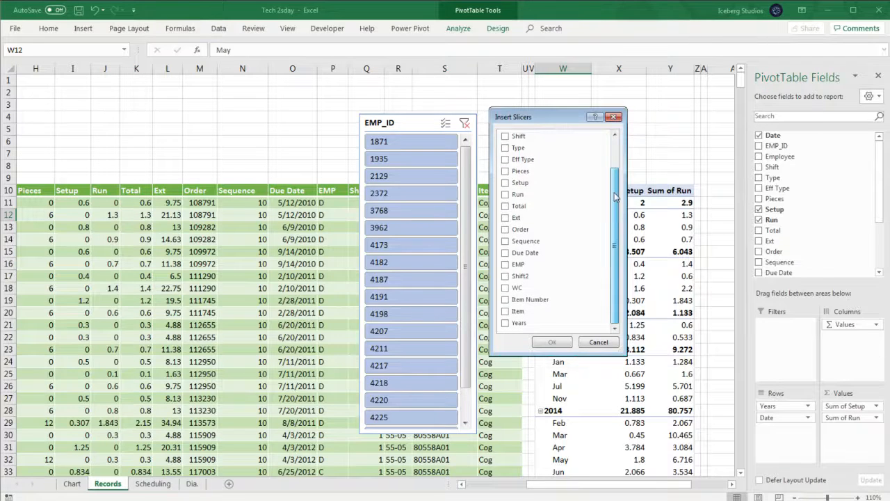
{"action": "left_click", "coordinate": [506, 287]}
{"action": "left_click", "coordinate": [560, 340]}
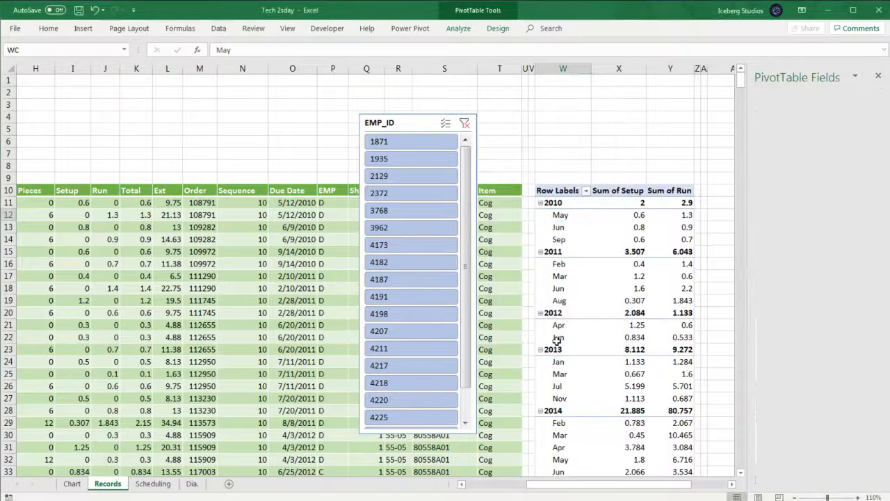
{"action": "left_click_drag", "start_coordinate": [364, 203], "coordinate": [548, 145]}
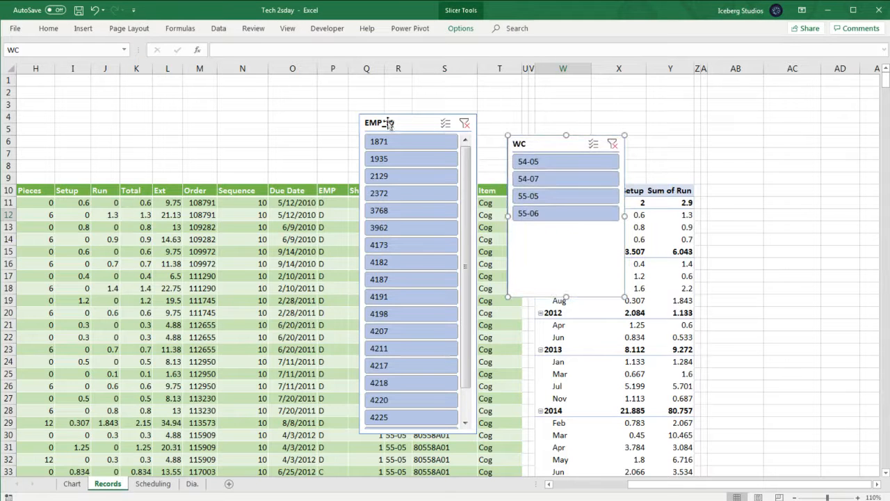
- Delete the EMP_ID slicer and move the WC slicer into its place above the table
{"action": "left_click_drag", "start_coordinate": [422, 123], "coordinate": [355, 120]}
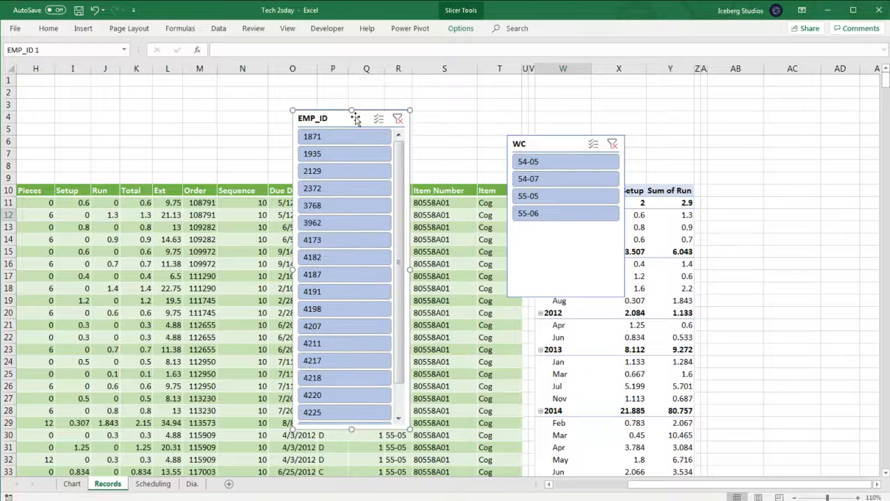
{"action": "key", "text": "Delete"}
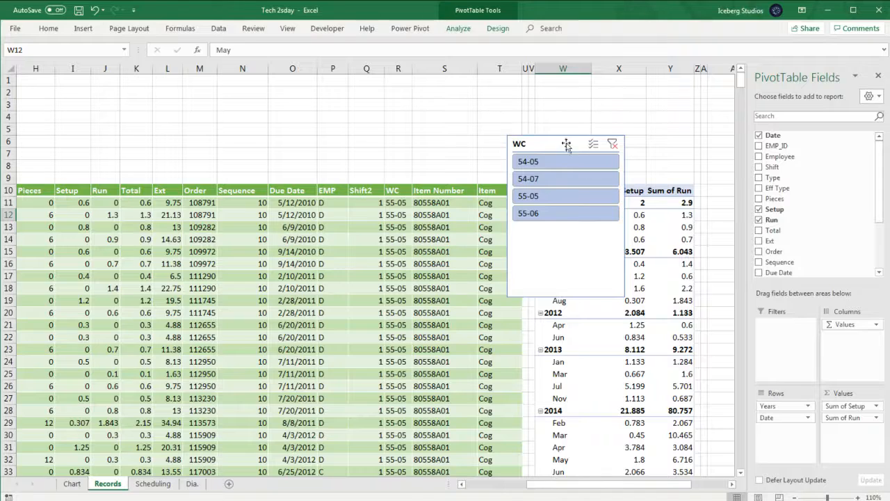
{"action": "left_click_drag", "start_coordinate": [567, 144], "coordinate": [430, 102]}
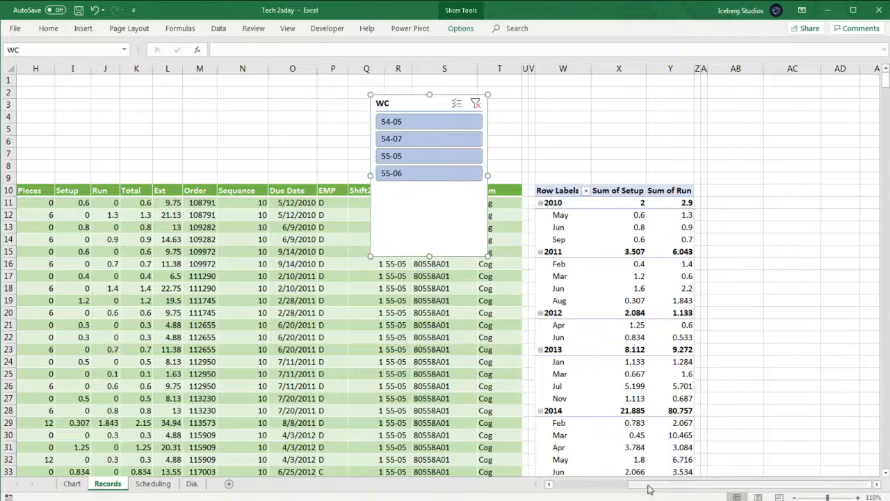
{"action": "left_click", "coordinate": [878, 485]}
{"action": "left_click", "coordinate": [877, 485]}
{"action": "left_click", "coordinate": [877, 485]}
{"action": "left_click", "coordinate": [877, 485]}
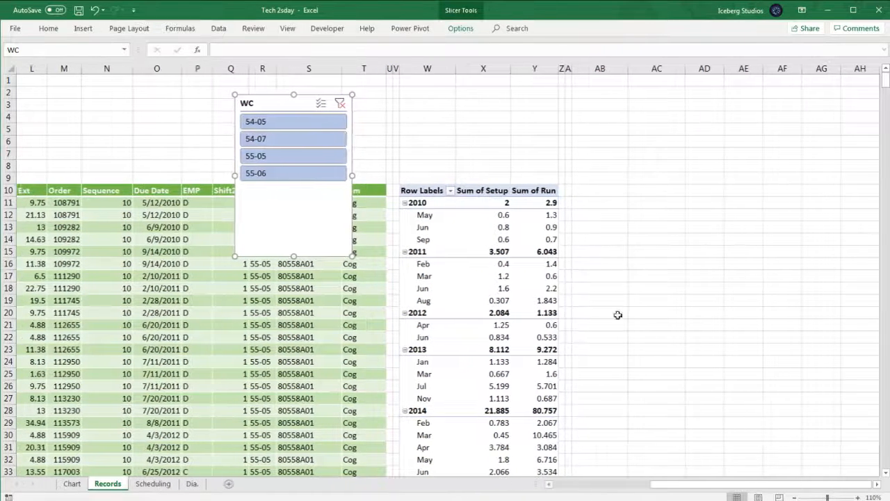
- Move the WC slicer beside the PivotTable and filter it to work centre 54-05
{"action": "left_click_drag", "start_coordinate": [276, 98], "coordinate": [620, 187]}
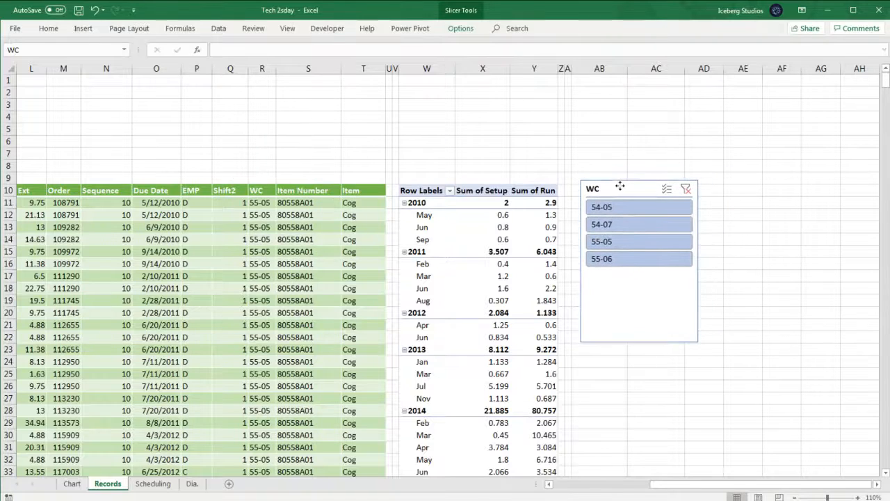
{"action": "left_click", "coordinate": [637, 210]}
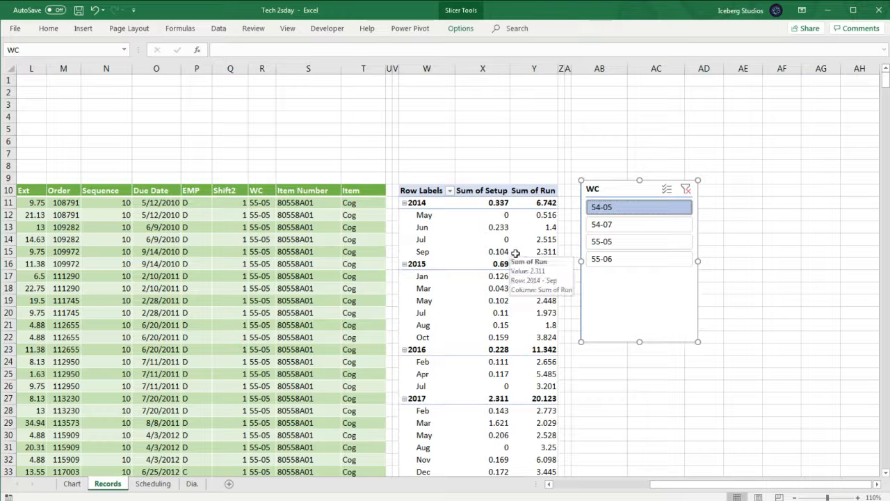
- Review the PivotTable's Setup and Run grand totals for the 54-05 filter
{"action": "left_click", "coordinate": [630, 409]}
{"action": "scroll", "coordinate": [581, 369], "scroll_direction": "down", "scroll_amount": 6}
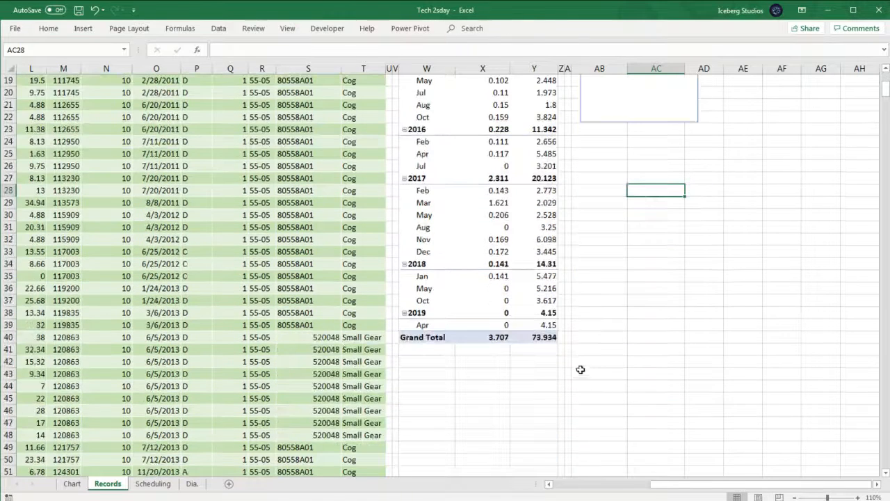
{"action": "left_click", "coordinate": [495, 338]}
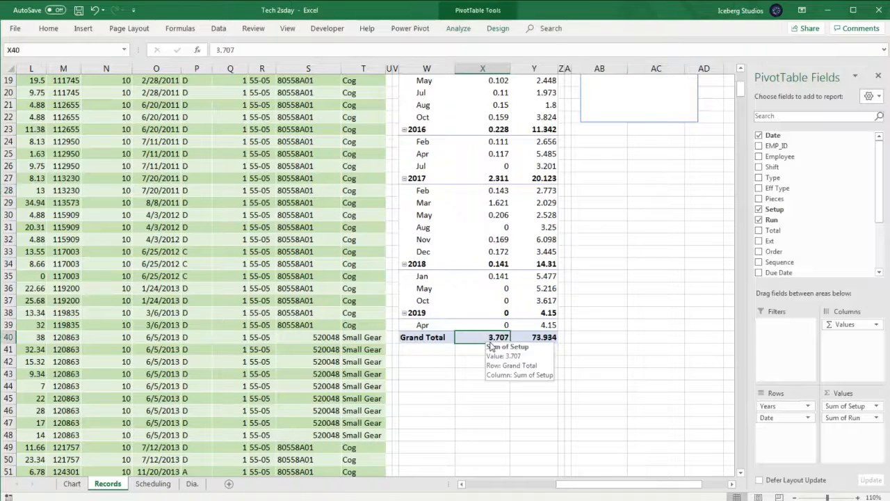
{"action": "left_click", "coordinate": [531, 338]}
{"action": "scroll", "coordinate": [627, 343], "scroll_direction": "up", "scroll_amount": 6}
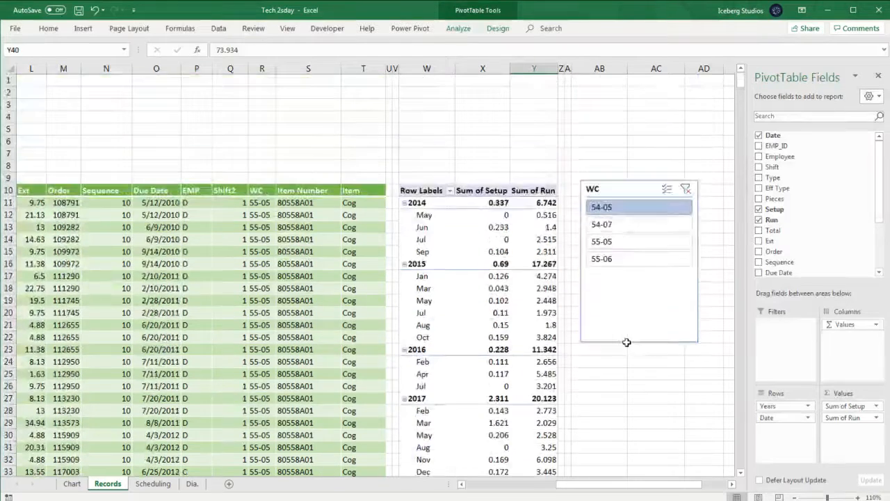
- Switch the WC slicer filter to 54-07, then to 55-05, and scroll through the filtered PivotTable
{"action": "left_click", "coordinate": [624, 224]}
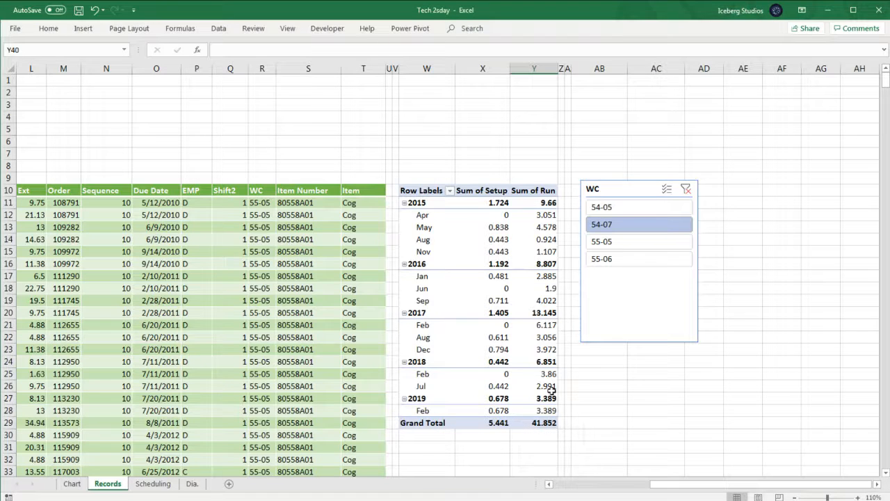
{"action": "left_click", "coordinate": [626, 248]}
{"action": "scroll", "coordinate": [519, 302], "scroll_direction": "down", "scroll_amount": 10}
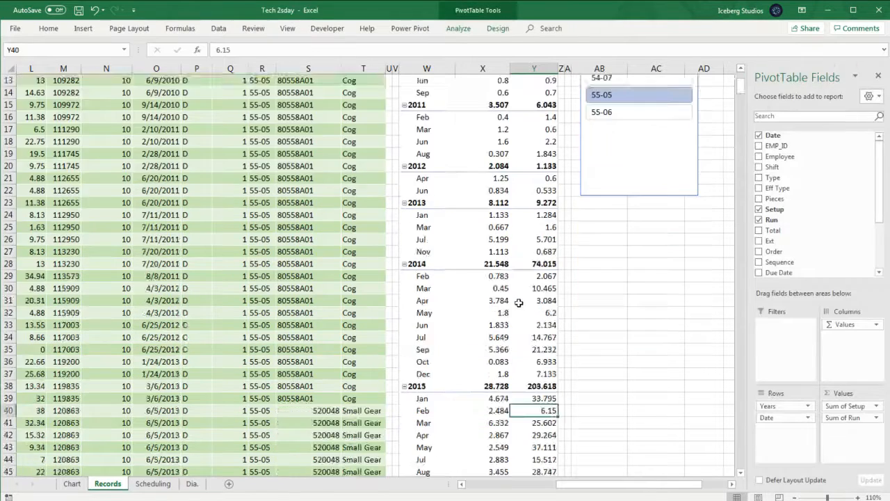
{"action": "scroll", "coordinate": [519, 302], "scroll_direction": "up", "scroll_amount": 10}
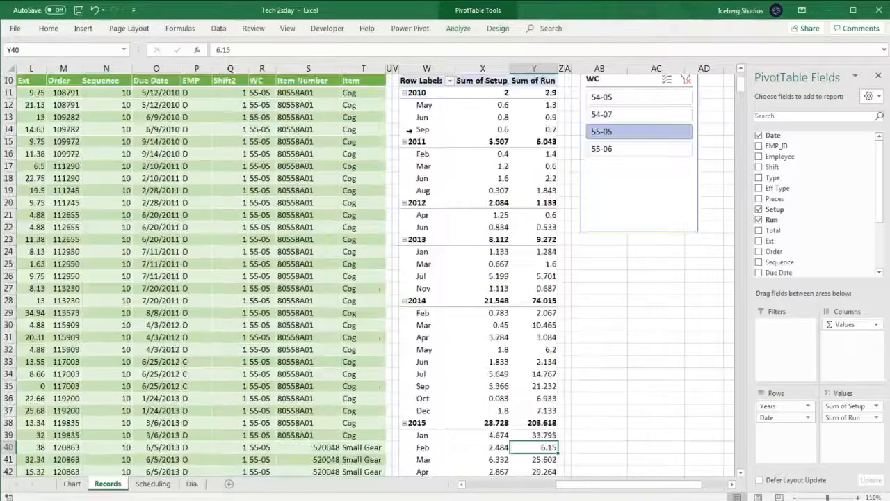
- Collapse every year from 2010 to 2019 in the PivotTable so only yearly totals show
{"action": "left_click", "coordinate": [404, 92]}
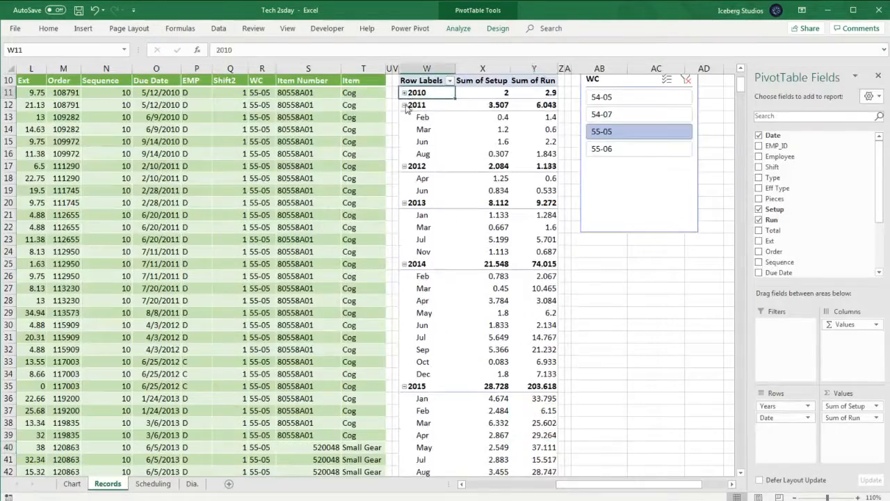
{"action": "left_click", "coordinate": [404, 105]}
{"action": "left_click", "coordinate": [404, 117]}
{"action": "left_click", "coordinate": [404, 129]}
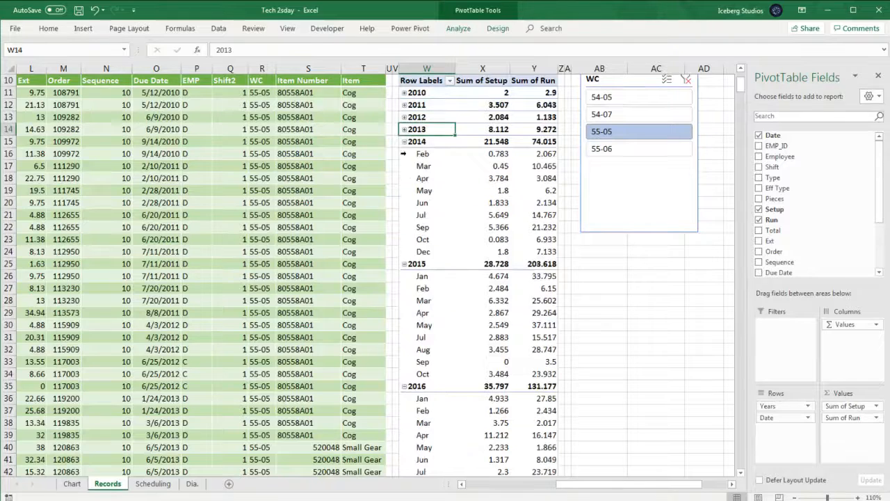
{"action": "left_click", "coordinate": [405, 142]}
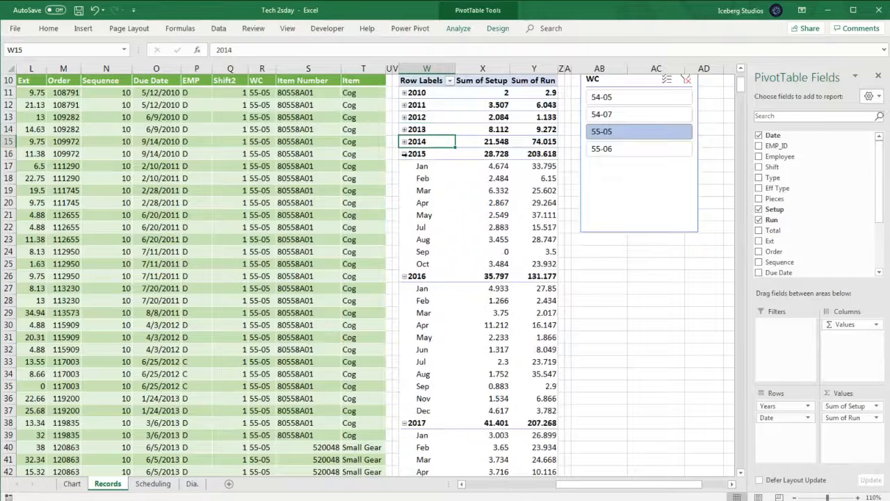
{"action": "left_click", "coordinate": [404, 154]}
{"action": "left_click", "coordinate": [405, 166]}
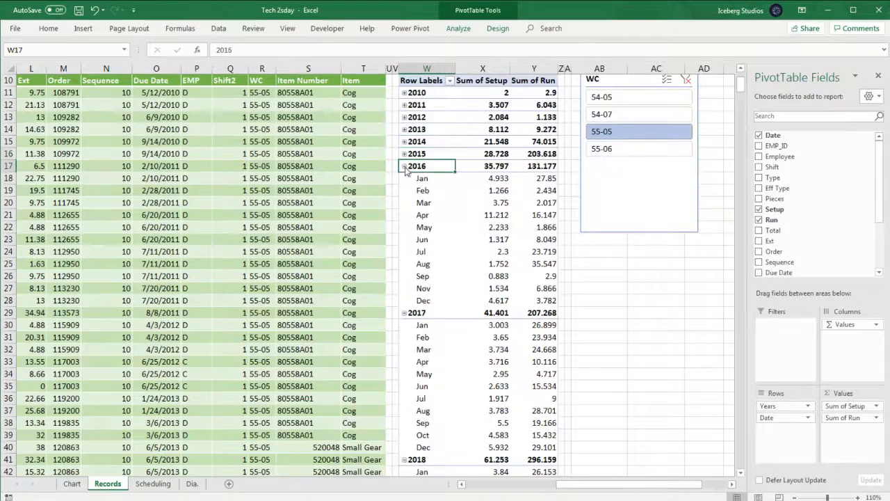
{"action": "left_click", "coordinate": [404, 178]}
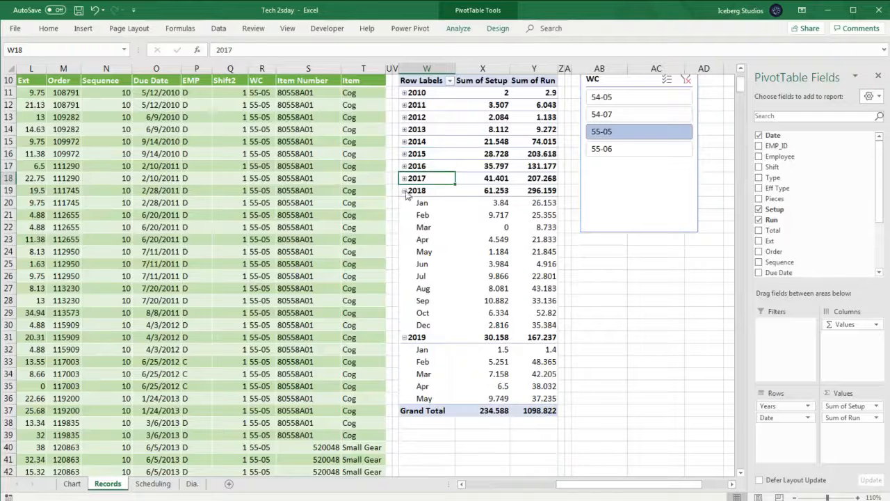
{"action": "left_click", "coordinate": [404, 191]}
{"action": "left_click", "coordinate": [404, 203]}
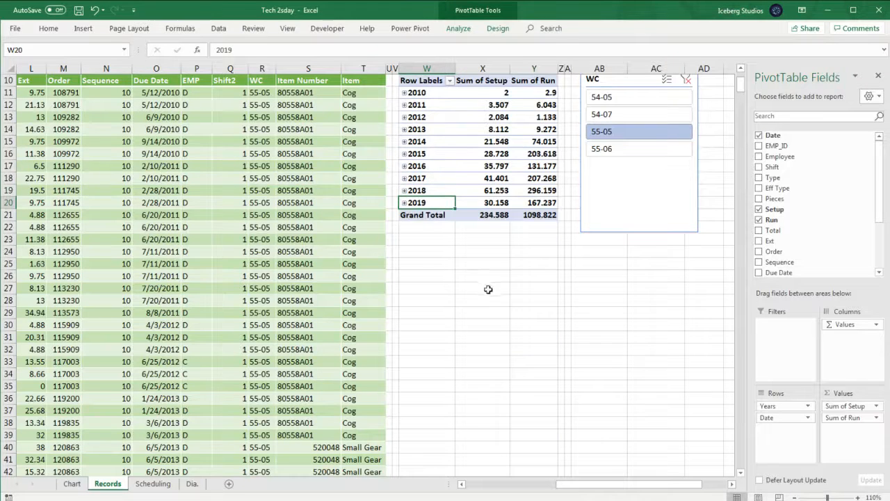
{"action": "scroll", "coordinate": [487, 288], "scroll_direction": "up", "scroll_amount": 3}
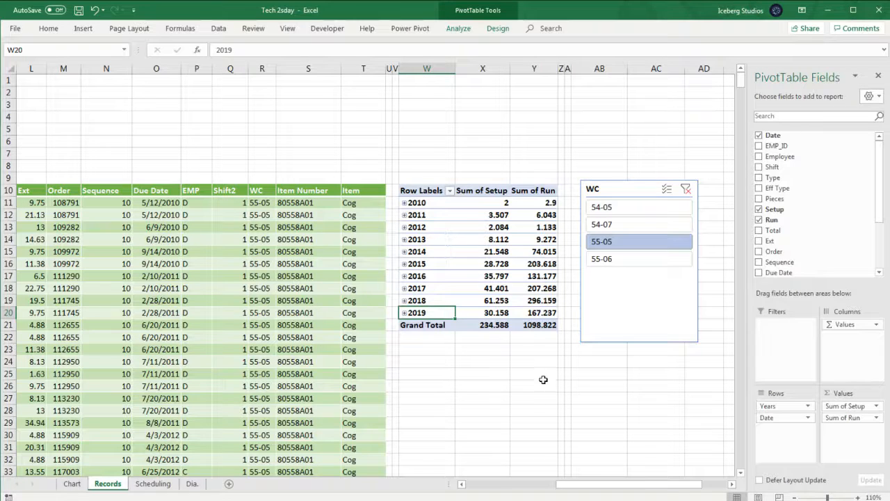
- Cycle the WC slicer through each work centre to compare totals, ending with 55-06 selected
{"action": "left_click", "coordinate": [633, 264]}
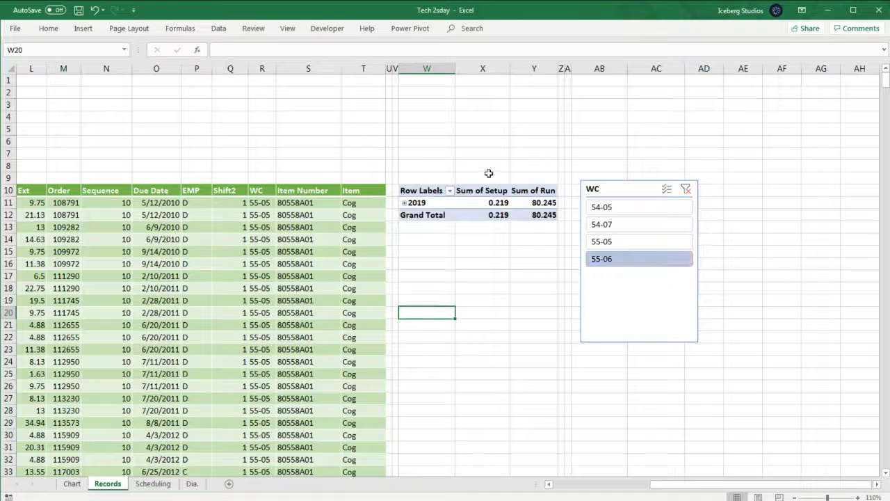
{"action": "left_click", "coordinate": [617, 208]}
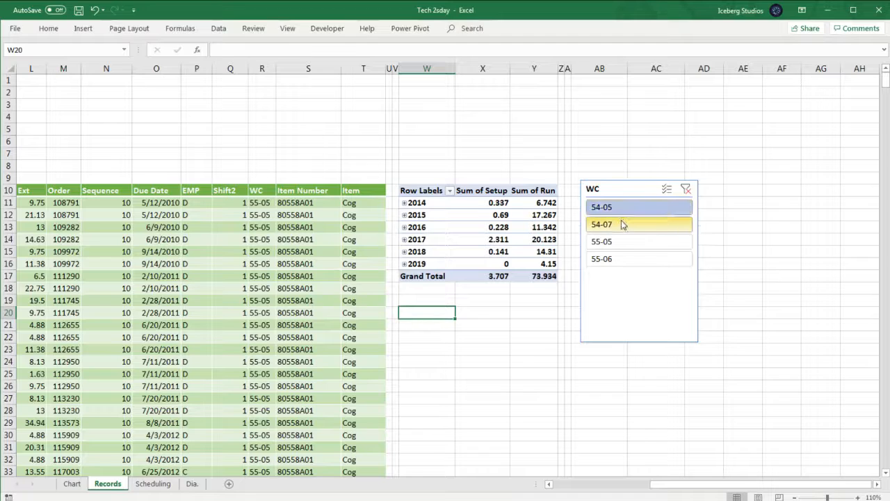
{"action": "left_click", "coordinate": [625, 224]}
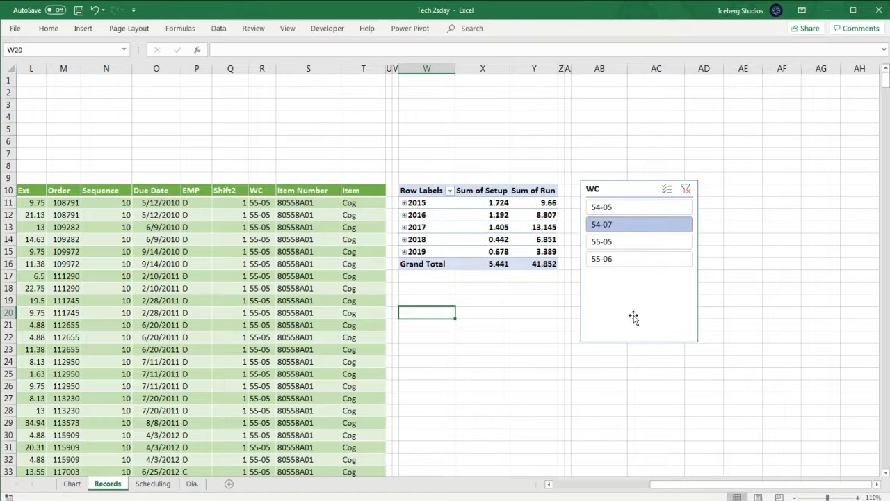
{"action": "left_click", "coordinate": [628, 206]}
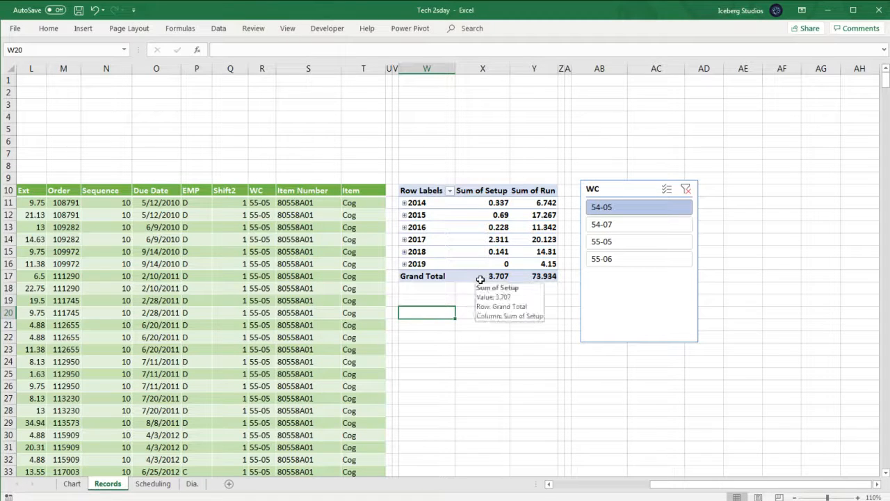
{"action": "left_click", "coordinate": [650, 224]}
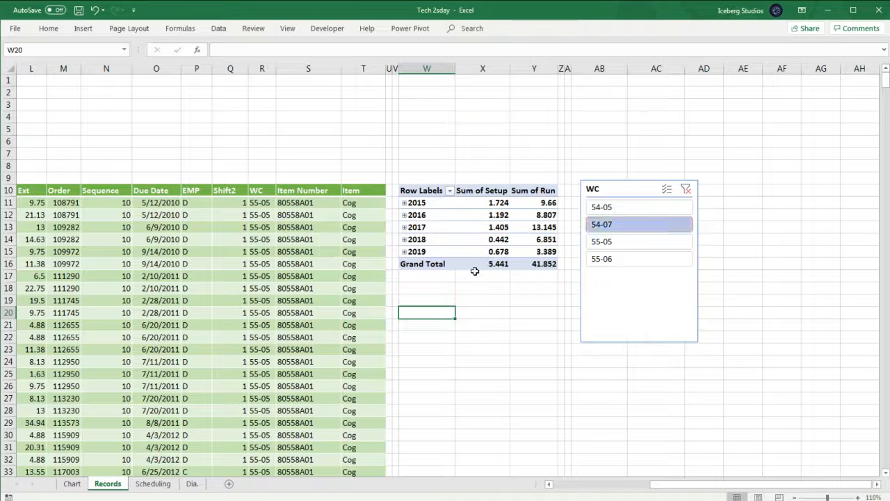
{"action": "left_click", "coordinate": [638, 245]}
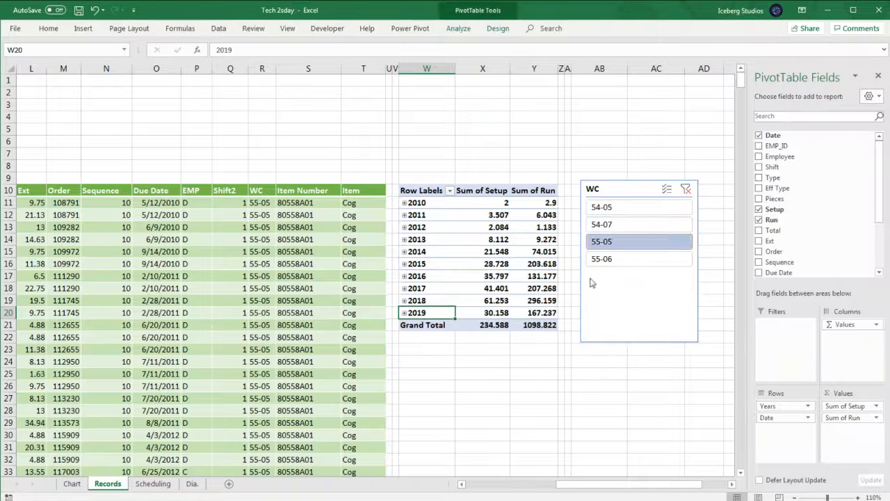
{"action": "left_click", "coordinate": [638, 260]}
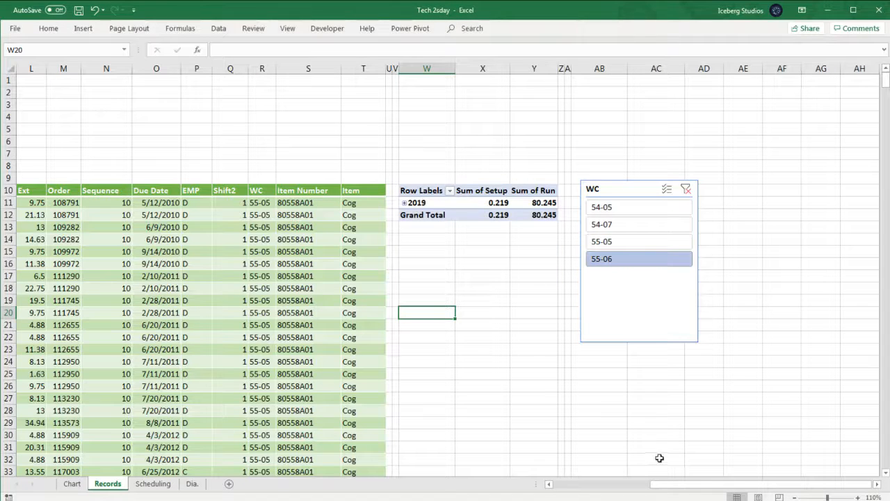
{"action": "left_click_drag", "start_coordinate": [678, 485], "coordinate": [553, 487]}
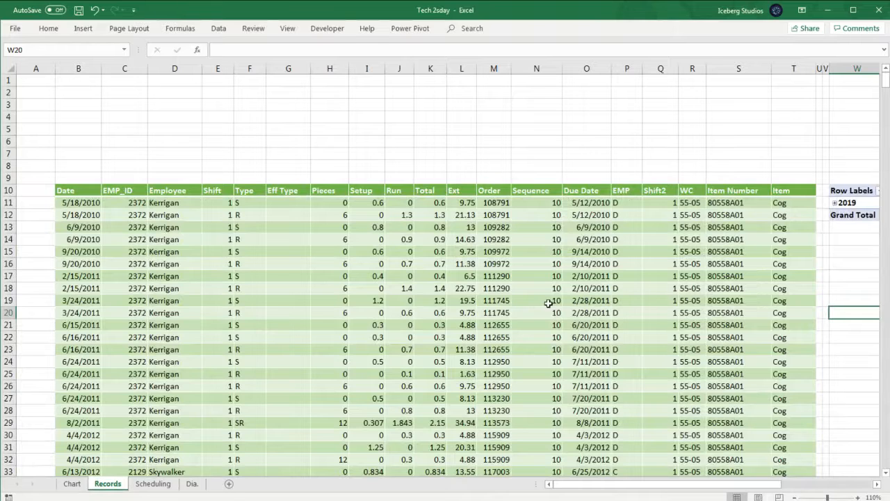
{"action": "left_click_drag", "start_coordinate": [615, 485], "coordinate": [700, 487]}
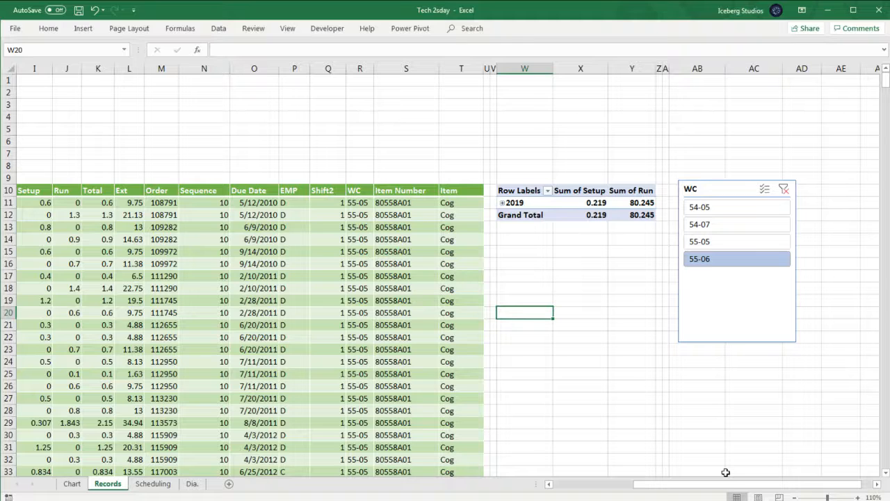
{"action": "left_click_drag", "start_coordinate": [720, 486], "coordinate": [574, 478]}
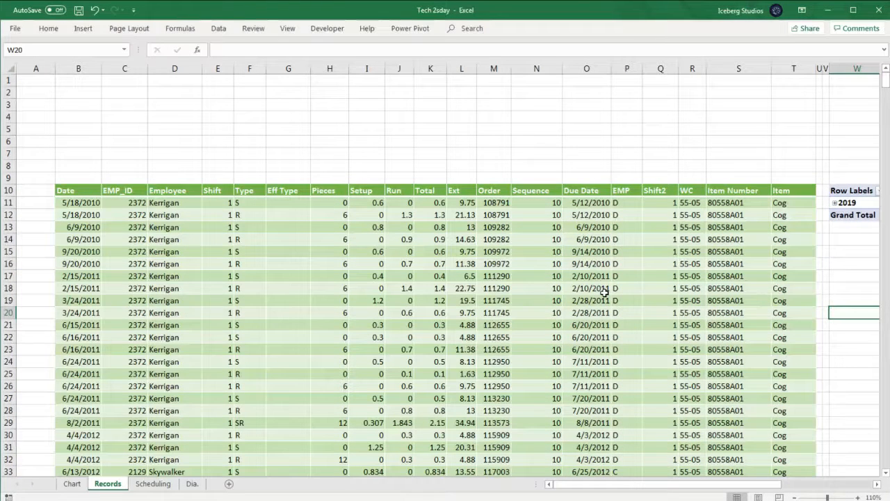